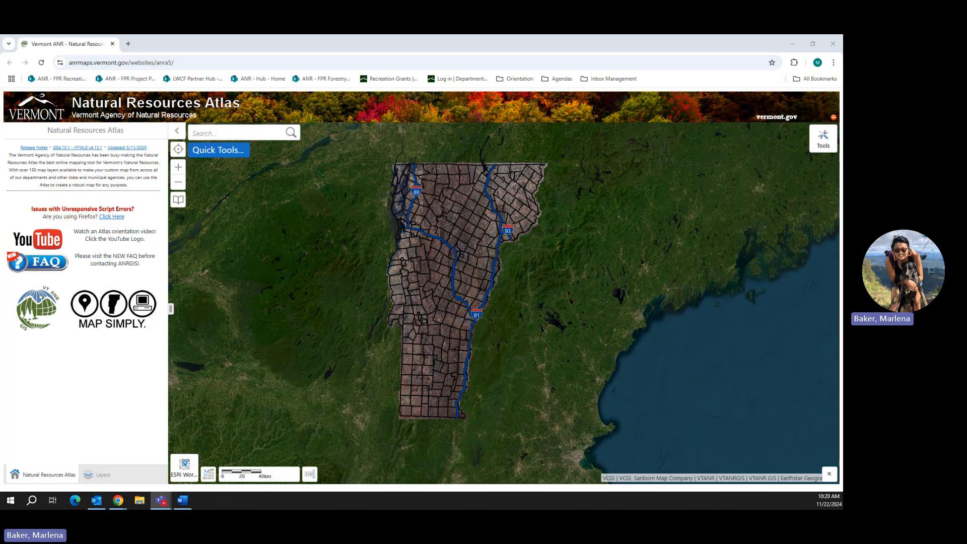
- Sign in to the Natural Resources Atlas and open the list of saved projects
{"action": "left_click", "coordinate": [823, 147]}
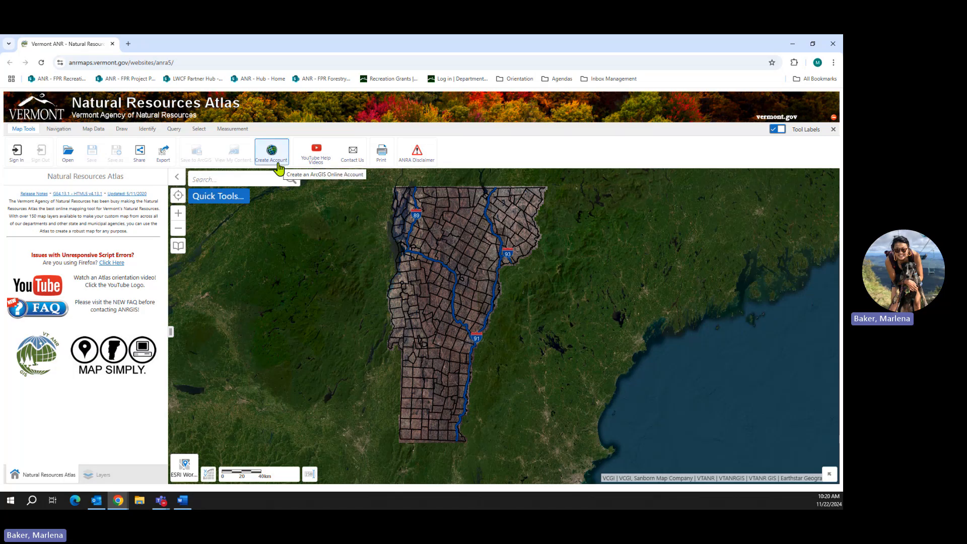
{"action": "left_click", "coordinate": [16, 161]}
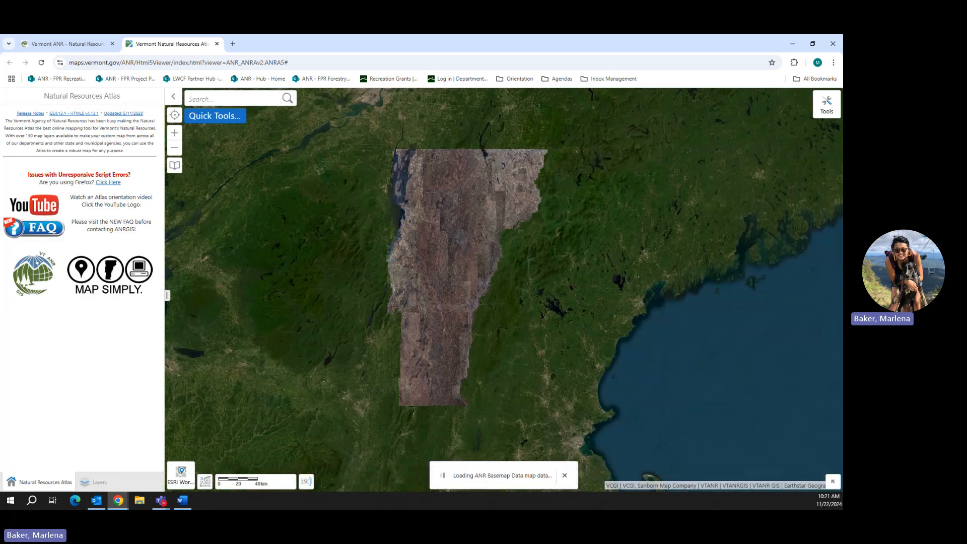
{"action": "left_click", "coordinate": [827, 106]}
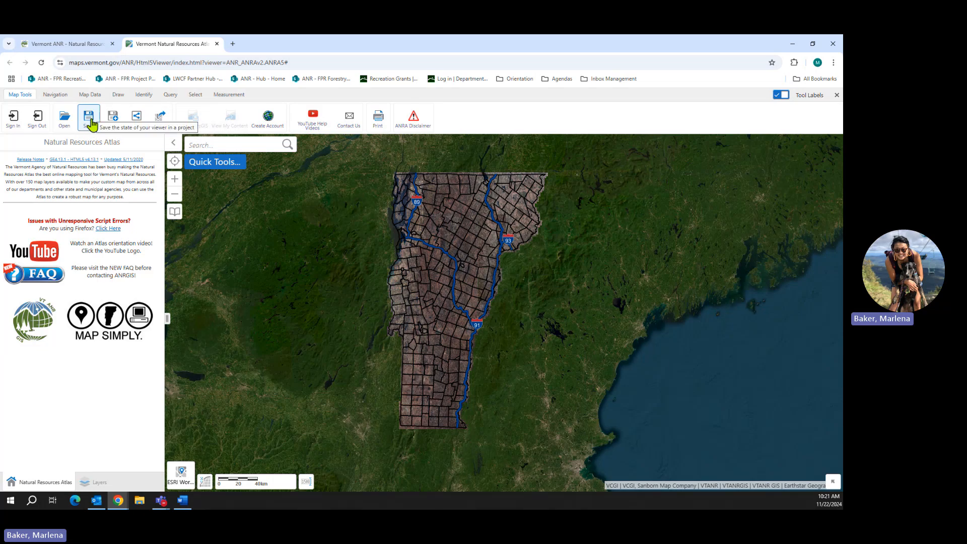
{"action": "left_click", "coordinate": [68, 125]}
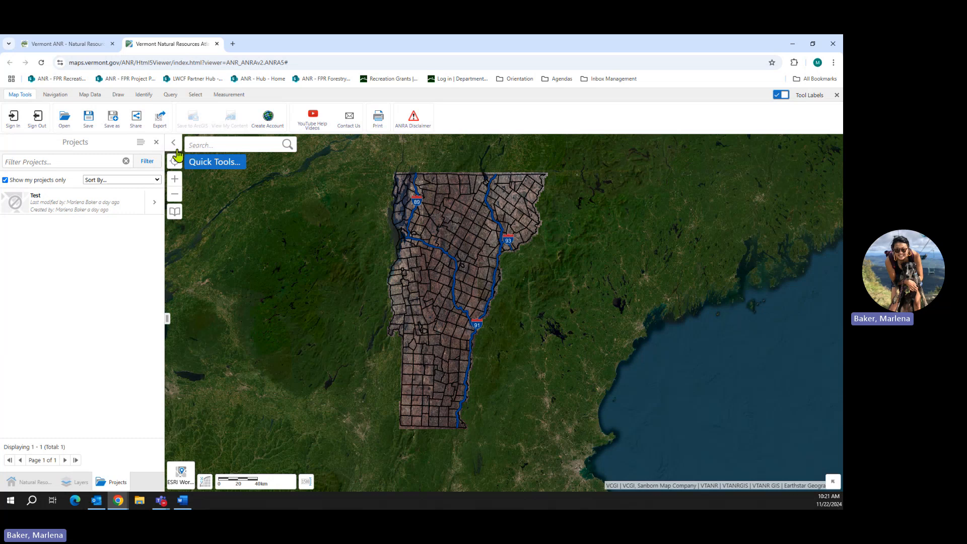
- Search for the previously used National Life address in Montpelier and show its first VCGI Address result on the map
{"action": "left_click_drag", "start_coordinate": [431, 305], "coordinate": [430, 313]}
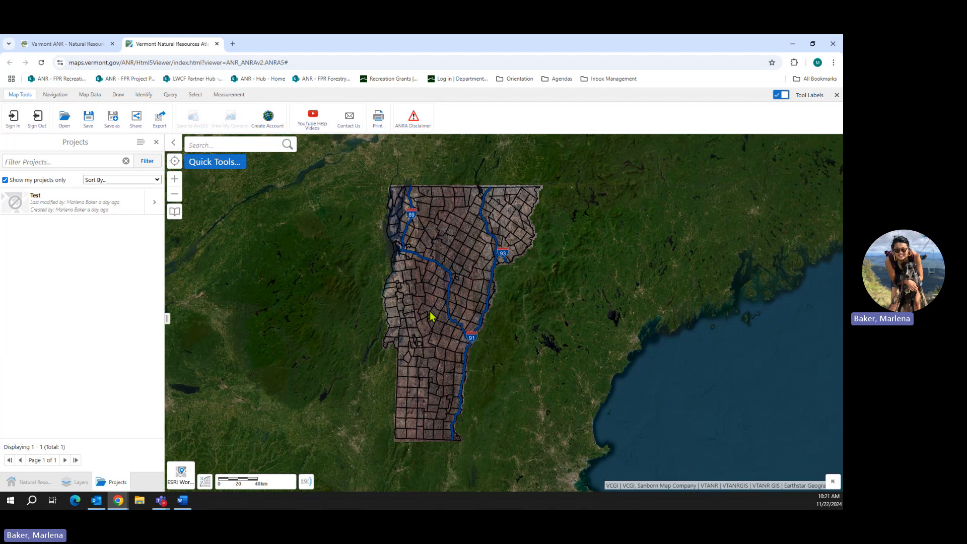
{"action": "scroll", "coordinate": [431, 317], "scroll_direction": "up", "scroll_amount": 1}
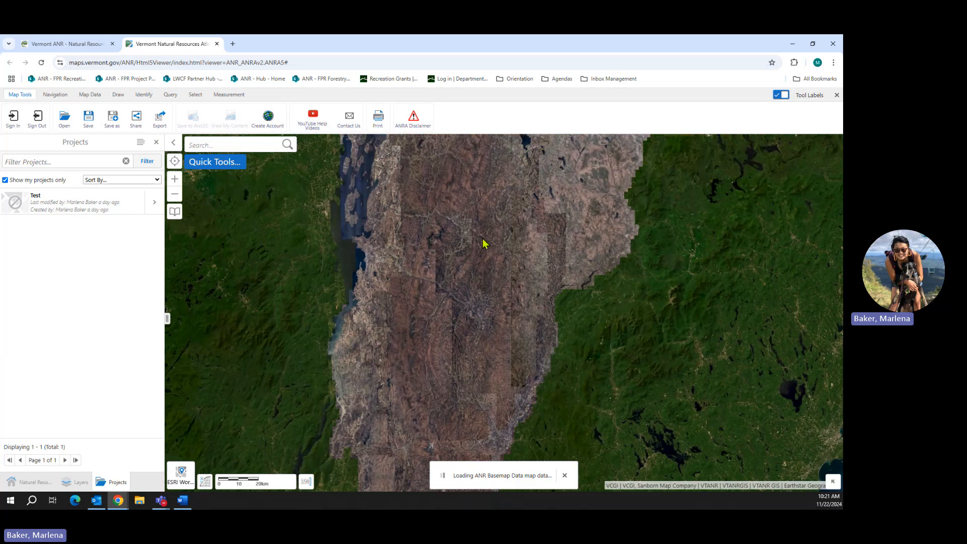
{"action": "mouse_move", "coordinate": [484, 243]}
{"action": "left_mouse_down"}
{"action": "mouse_move", "coordinate": [476, 272]}
{"action": "mouse_move", "coordinate": [483, 239]}
{"action": "left_mouse_up"}
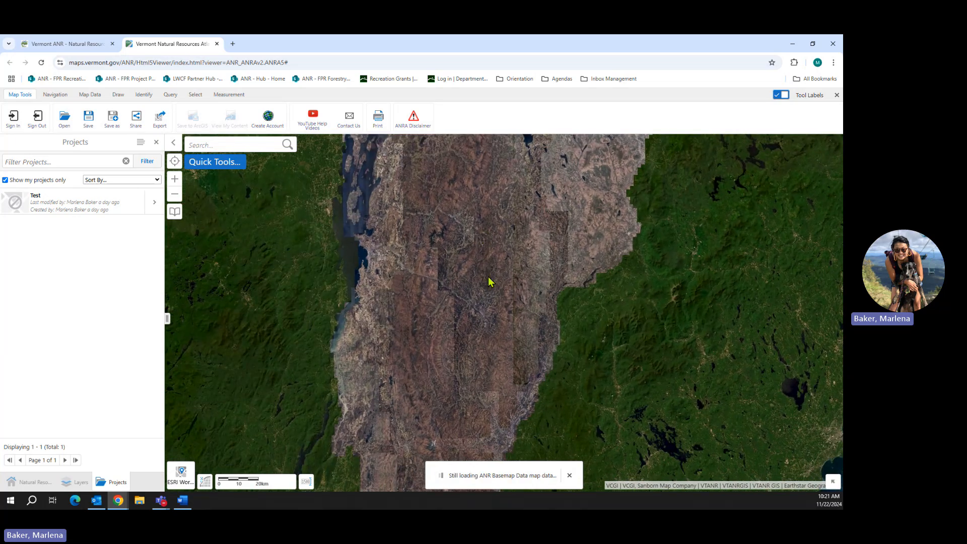
{"action": "left_click", "coordinate": [227, 145]}
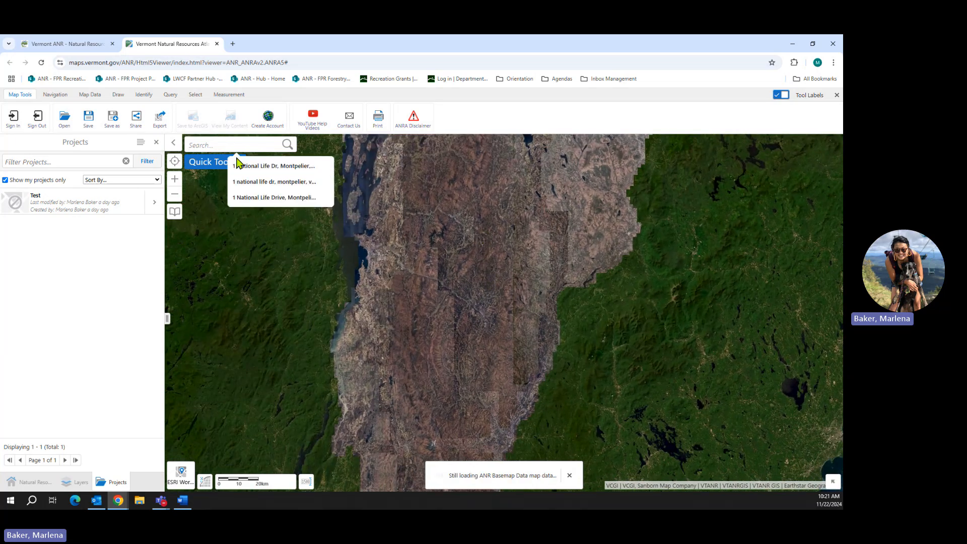
{"action": "left_click", "coordinate": [252, 166]}
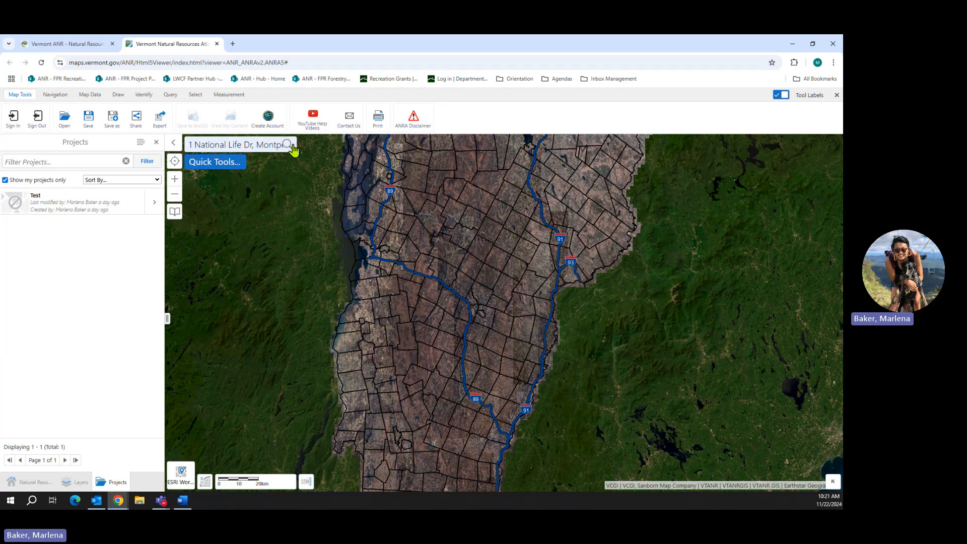
{"action": "left_click", "coordinate": [288, 146]}
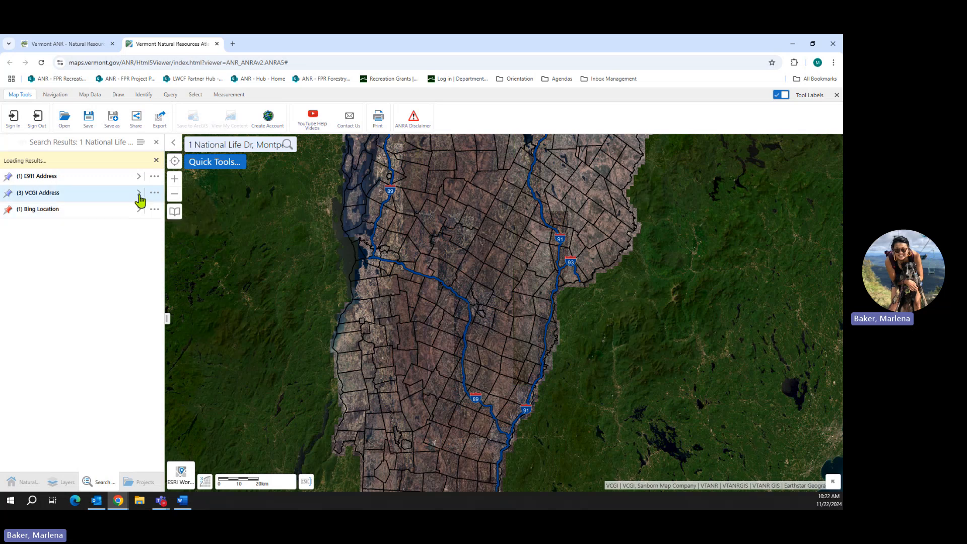
{"action": "left_click", "coordinate": [139, 194]}
{"action": "left_click", "coordinate": [141, 160]}
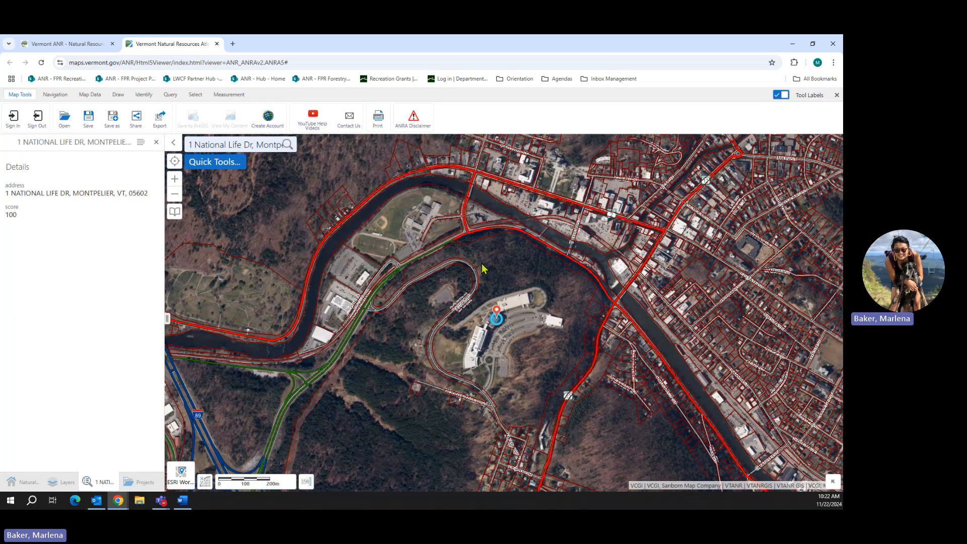
{"action": "scroll", "coordinate": [482, 269], "scroll_direction": "up", "scroll_amount": 1}
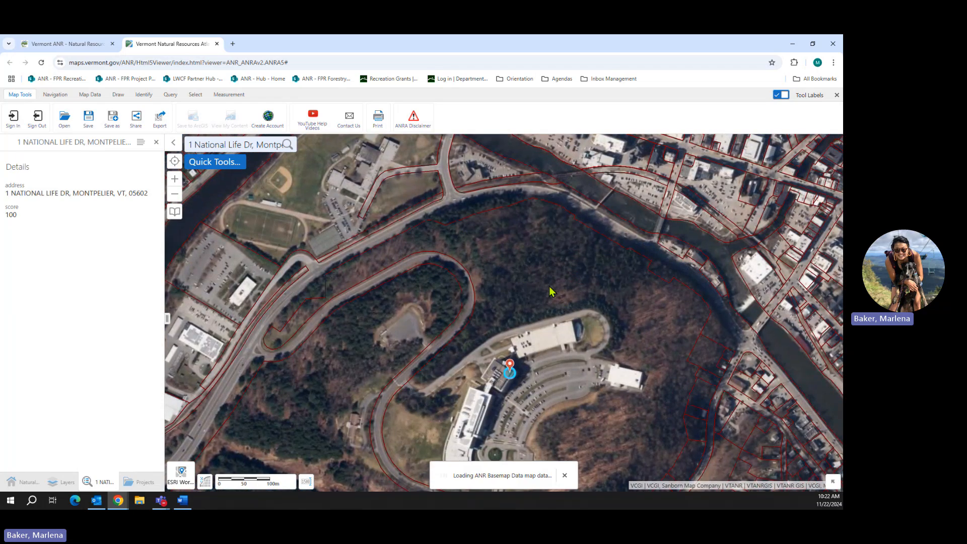
{"action": "left_click_drag", "start_coordinate": [551, 291], "coordinate": [488, 263]}
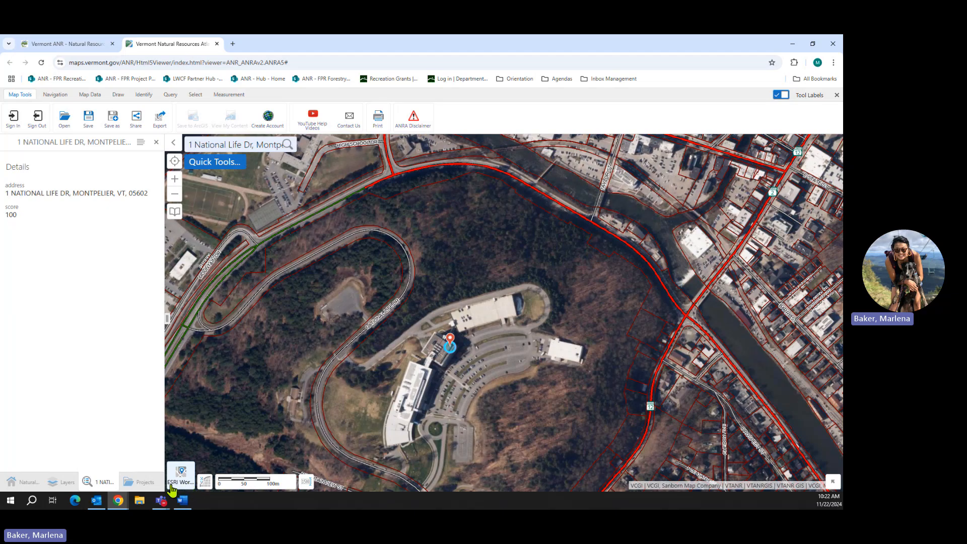
- Keep the ESRI World basemap after viewing the basemap choices, and switch the layer theme to Recreation Grants
{"action": "left_click", "coordinate": [183, 481]}
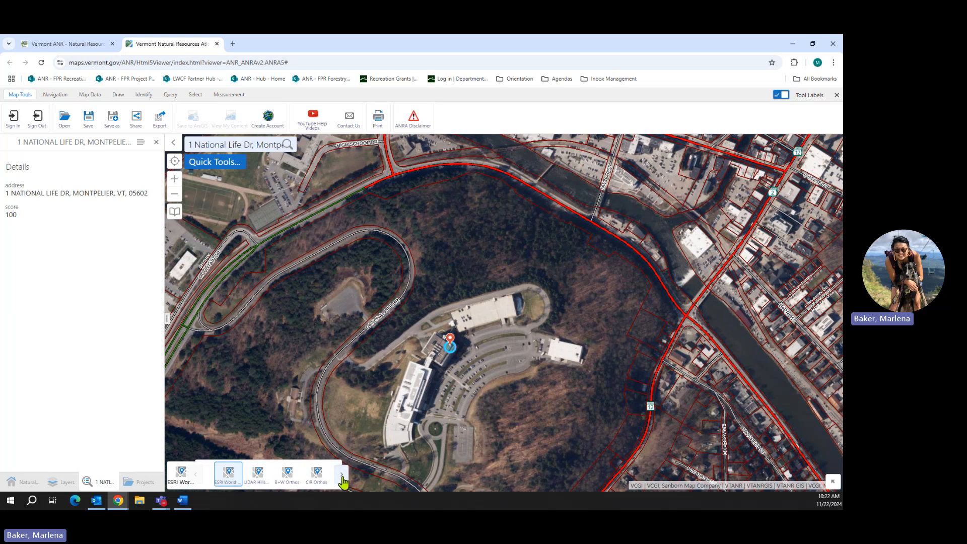
{"action": "left_click", "coordinate": [223, 481]}
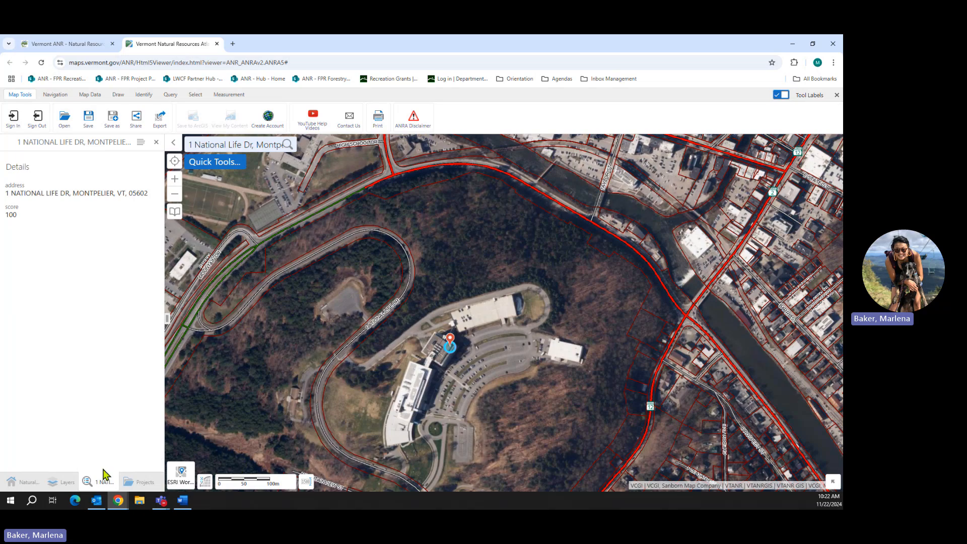
{"action": "left_click", "coordinate": [57, 483]}
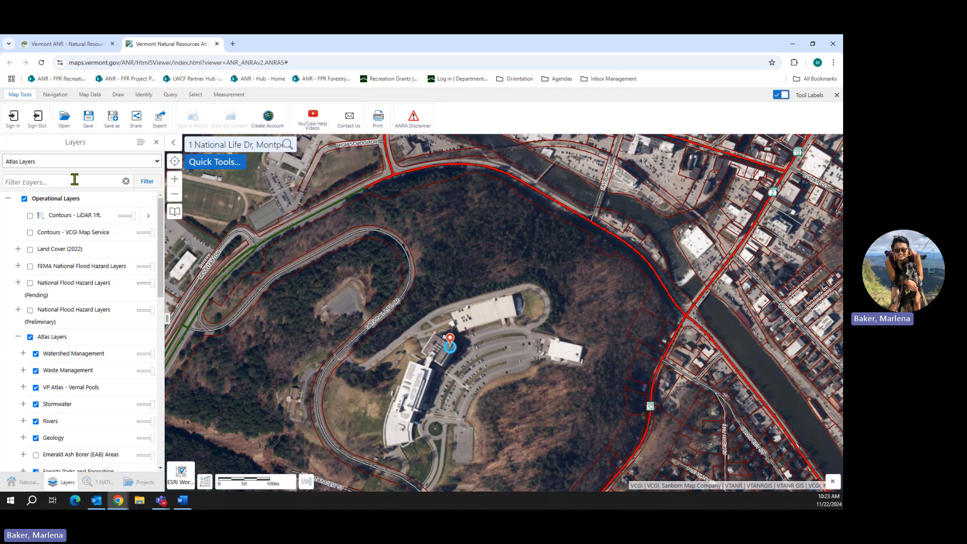
{"action": "left_click", "coordinate": [22, 163]}
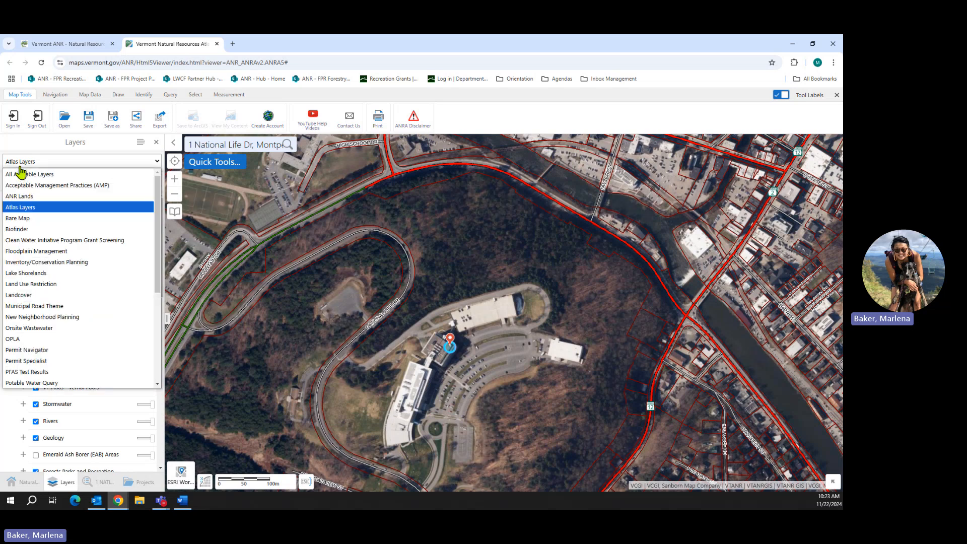
{"action": "scroll", "coordinate": [31, 332], "scroll_direction": "down", "scroll_amount": 3}
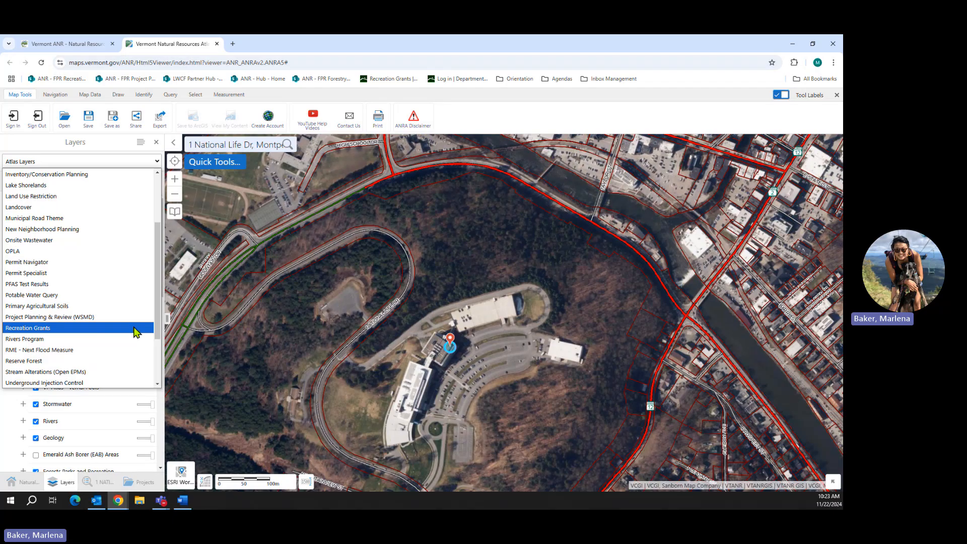
{"action": "left_click", "coordinate": [136, 333]}
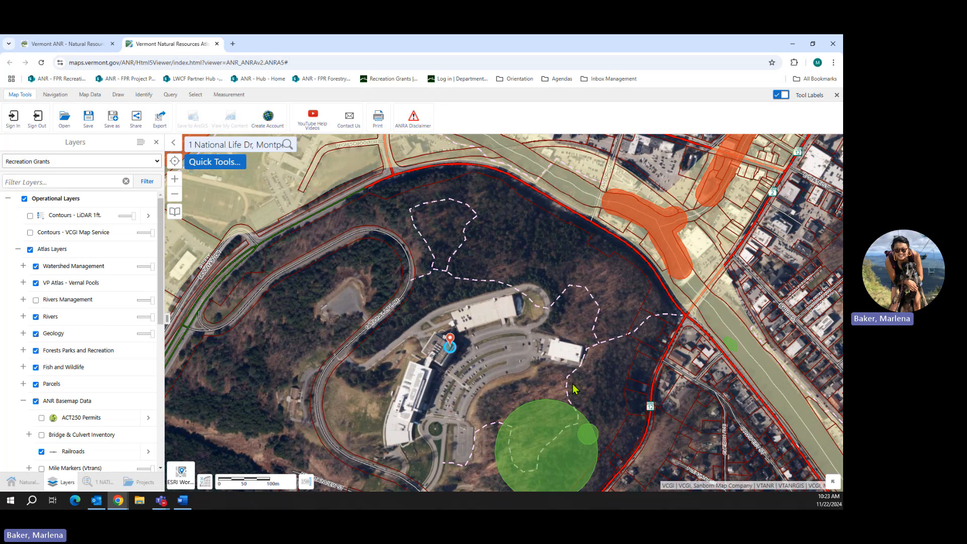
- Identify the large green circular area southeast of the located building, then dismiss its details
{"action": "left_click_drag", "start_coordinate": [481, 393], "coordinate": [460, 384]}
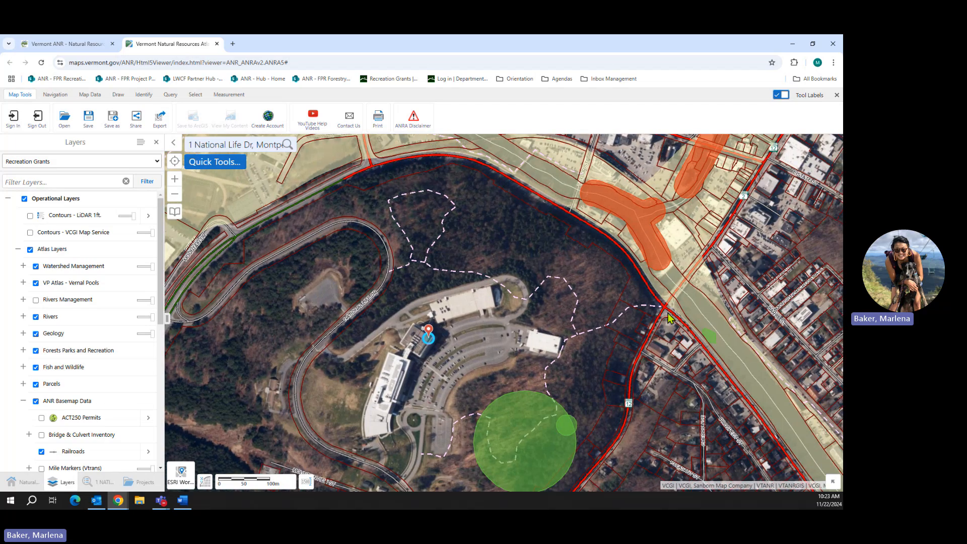
{"action": "left_click_drag", "start_coordinate": [449, 372], "coordinate": [427, 329]}
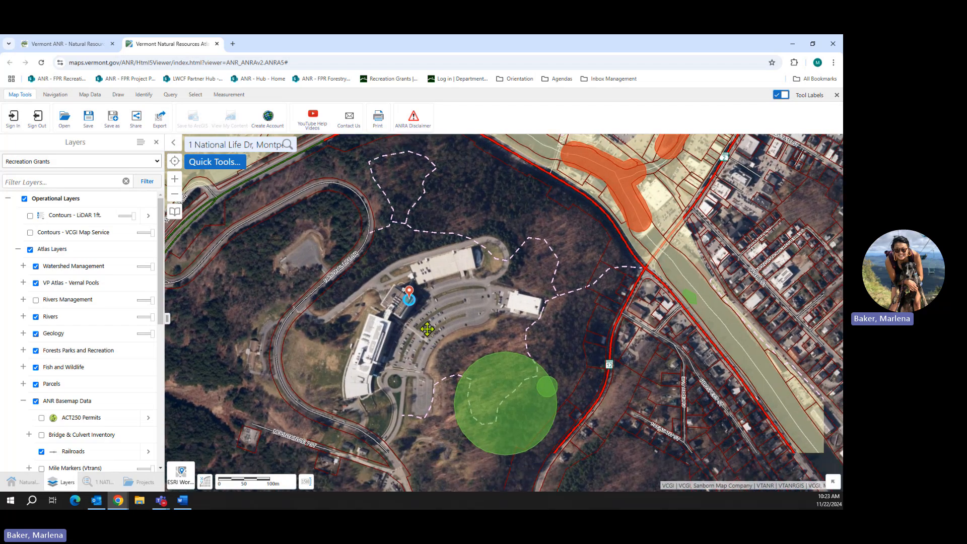
{"action": "left_click", "coordinate": [501, 396]}
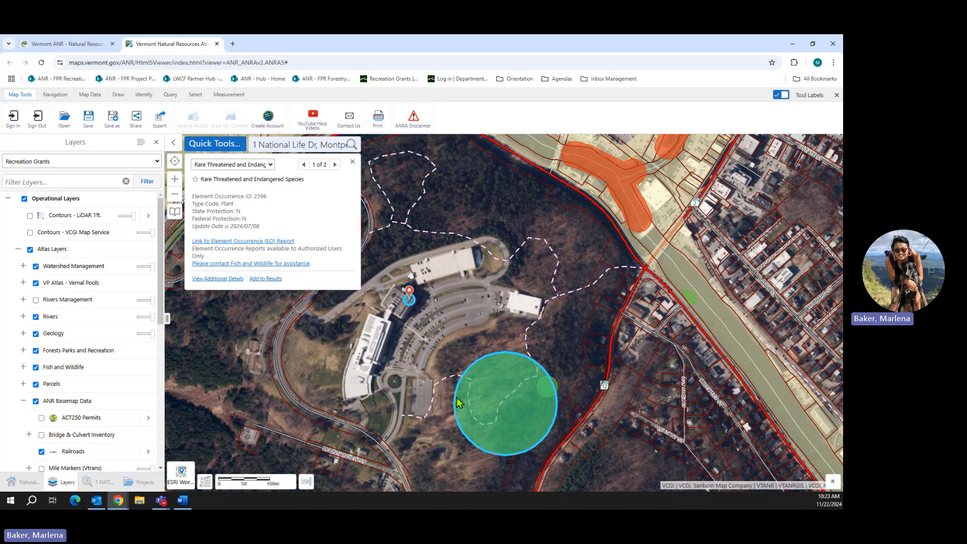
{"action": "left_click", "coordinate": [352, 162]}
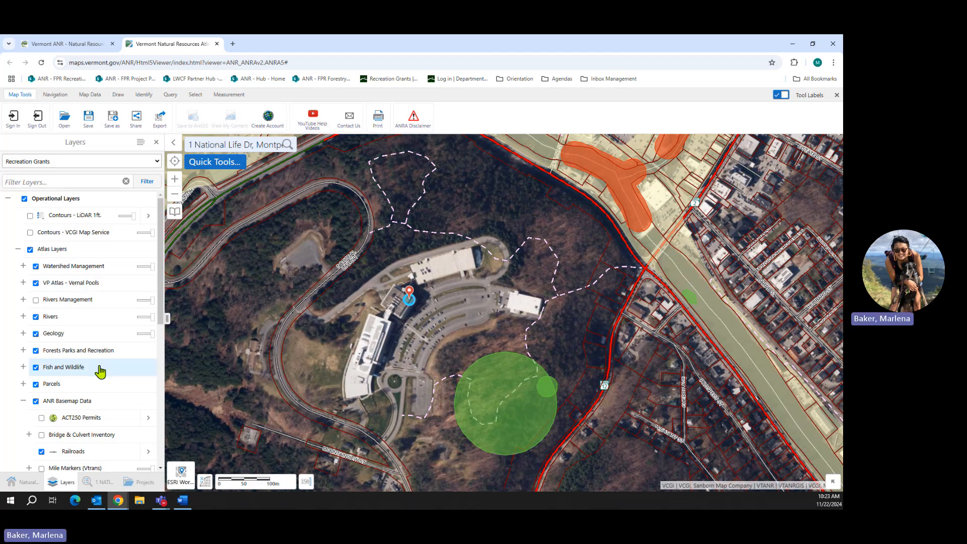
- Turn off the VP Atlas - Vernal Pools layer within the Atlas Layers group
{"action": "scroll", "coordinate": [61, 443], "scroll_direction": "down", "scroll_amount": 3}
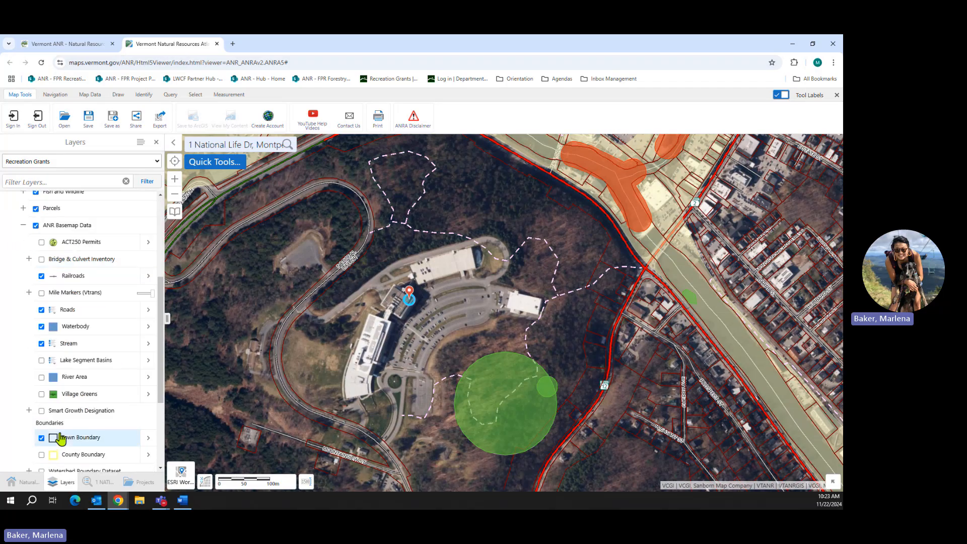
{"action": "scroll", "coordinate": [61, 441], "scroll_direction": "up", "scroll_amount": 3}
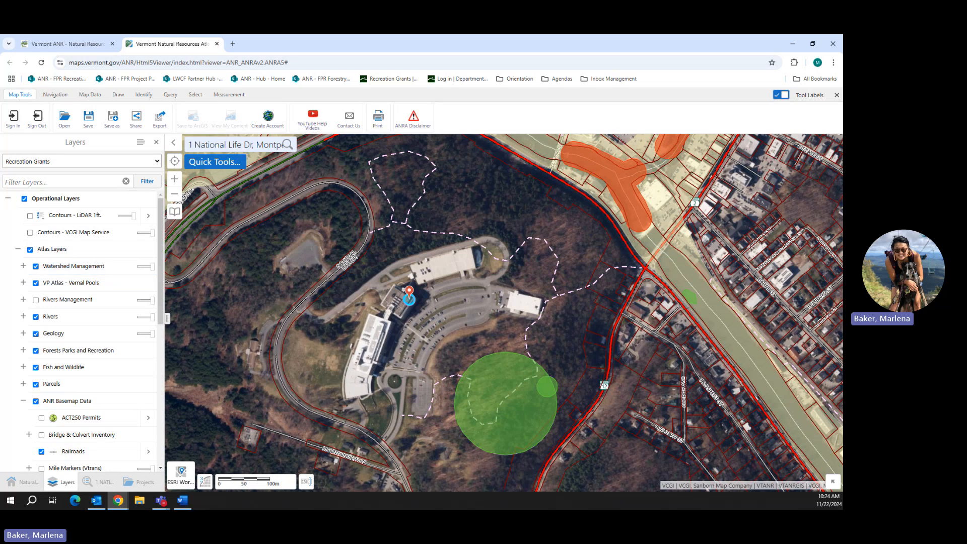
{"action": "key", "text": "alt+Tab"}
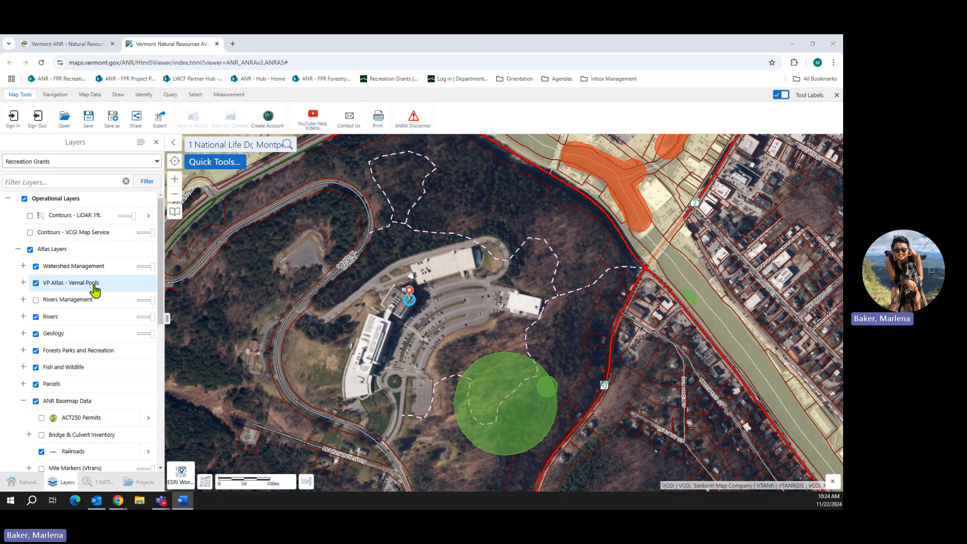
{"action": "left_click", "coordinate": [36, 284]}
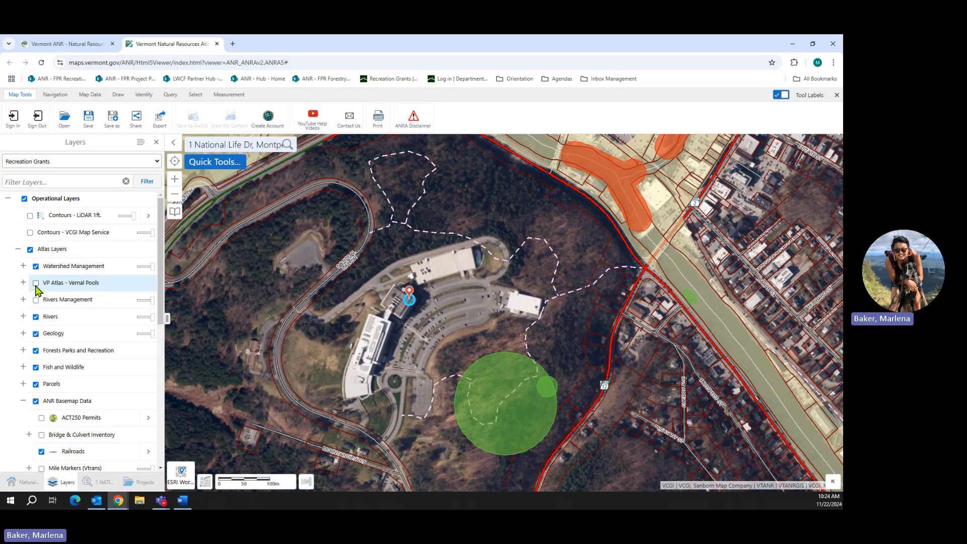
{"action": "left_click", "coordinate": [36, 284]}
{"action": "left_click", "coordinate": [36, 284]}
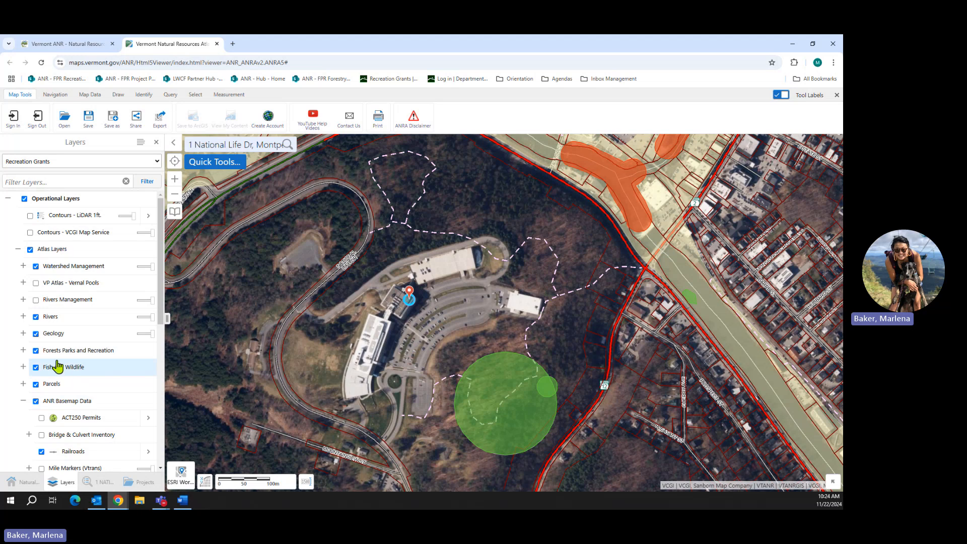
- Turn the Forests Parks and Recreation layer off and back on, and look through the remaining layers
{"action": "left_click", "coordinate": [36, 352]}
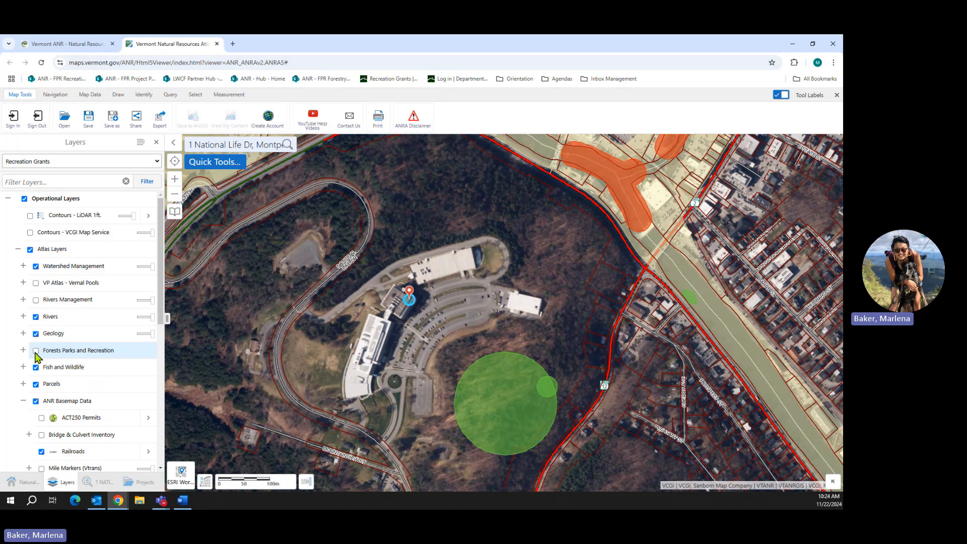
{"action": "left_click", "coordinate": [35, 351]}
{"action": "scroll", "coordinate": [80, 372], "scroll_direction": "down", "scroll_amount": 2}
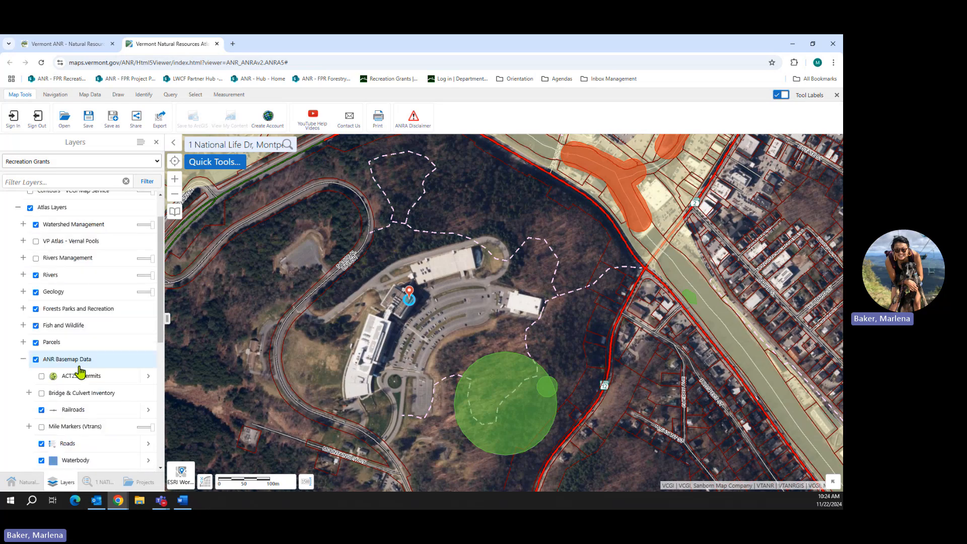
{"action": "left_click_drag", "start_coordinate": [162, 297], "coordinate": [171, 277]}
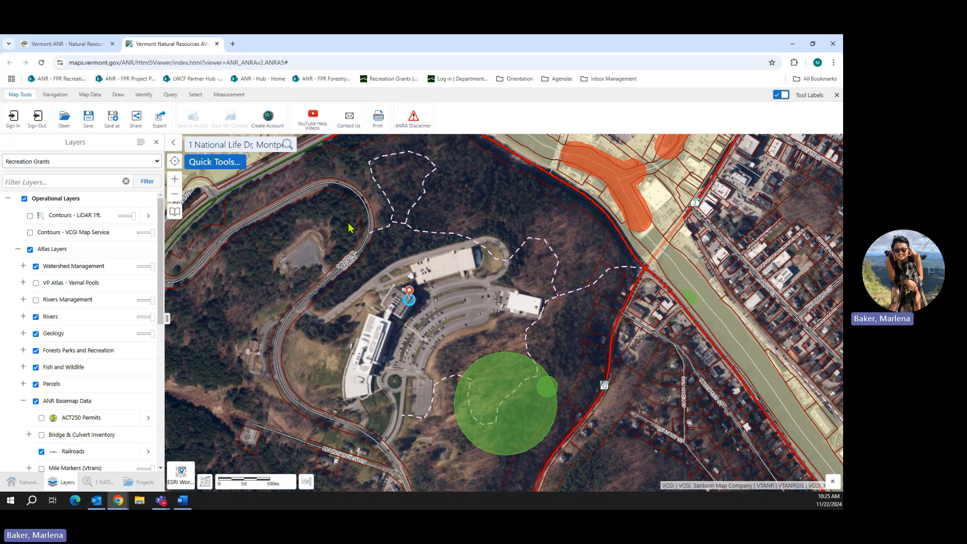
- Draw a small rectangle in the Solid Transparent Fill Yellow style where the dashed trail meets the road bend
{"action": "scroll", "coordinate": [353, 237], "scroll_direction": "up", "scroll_amount": 2}
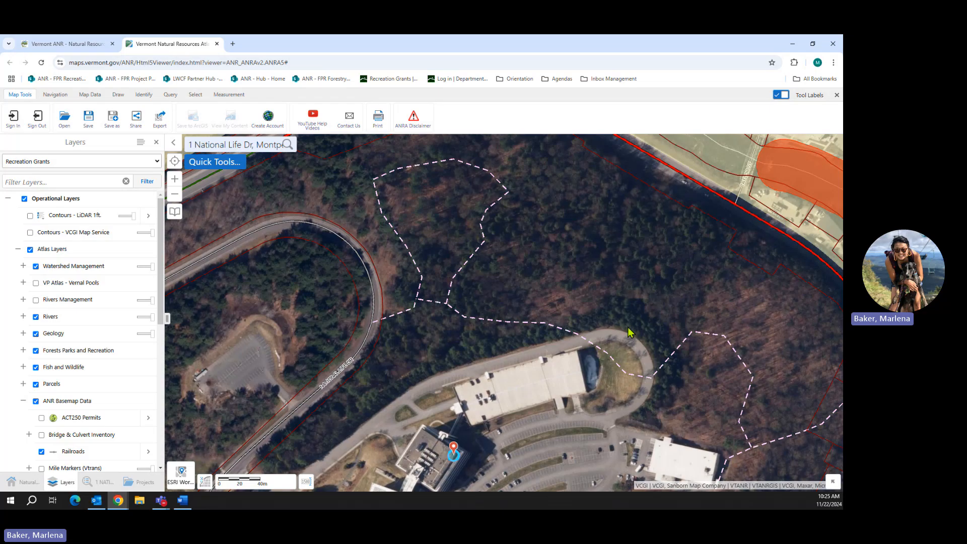
{"action": "left_click_drag", "start_coordinate": [540, 241], "coordinate": [592, 316]}
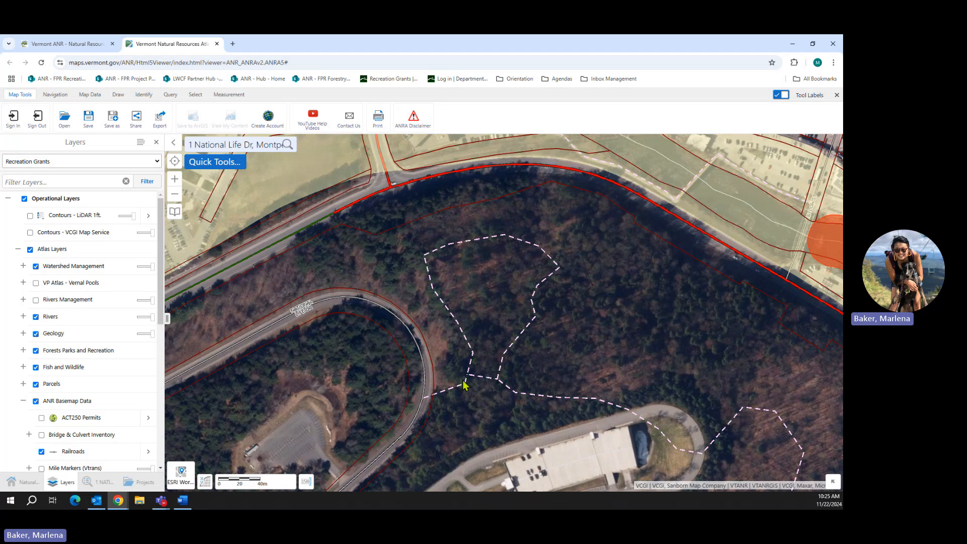
{"action": "left_click_drag", "start_coordinate": [406, 296], "coordinate": [404, 297]}
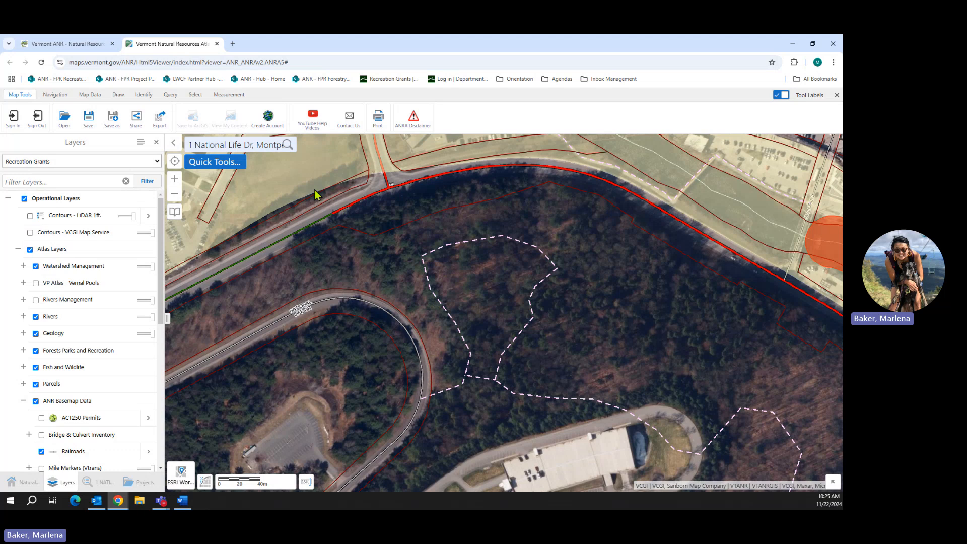
{"action": "right_click", "coordinate": [120, 97]}
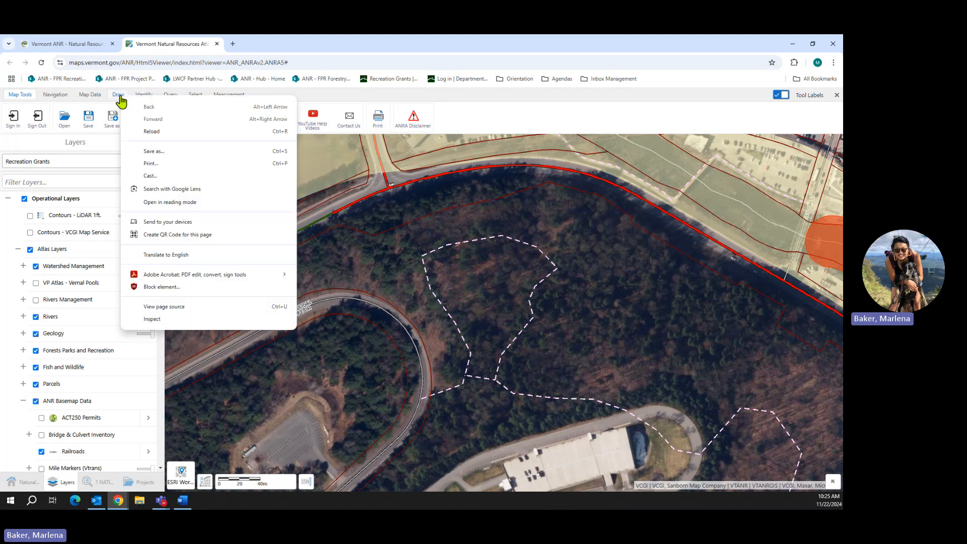
{"action": "left_click", "coordinate": [118, 97]}
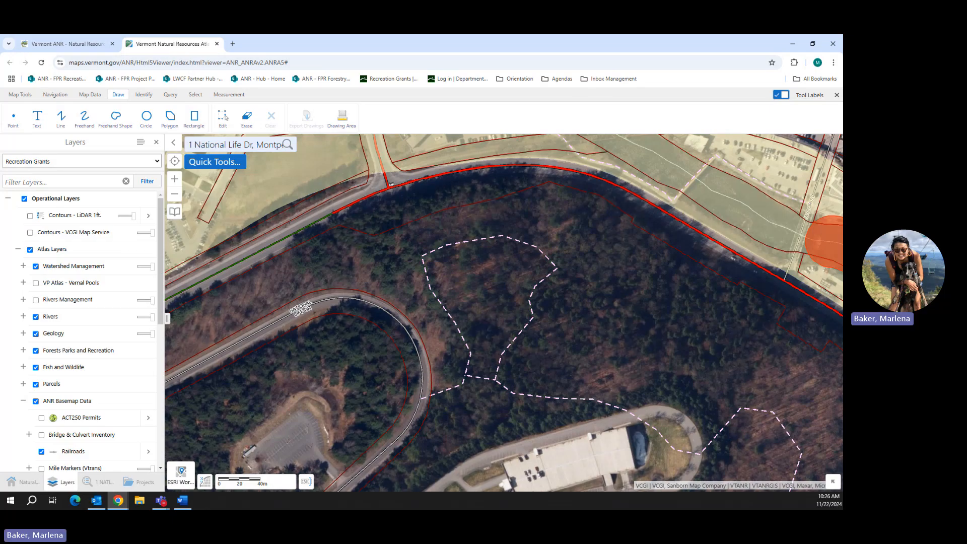
{"action": "left_click", "coordinate": [193, 121]}
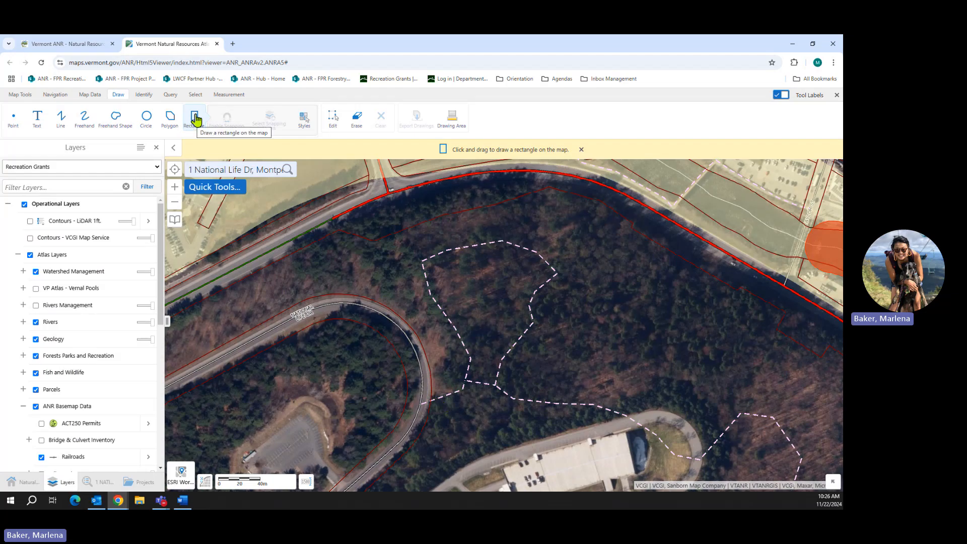
{"action": "left_click", "coordinate": [304, 121]}
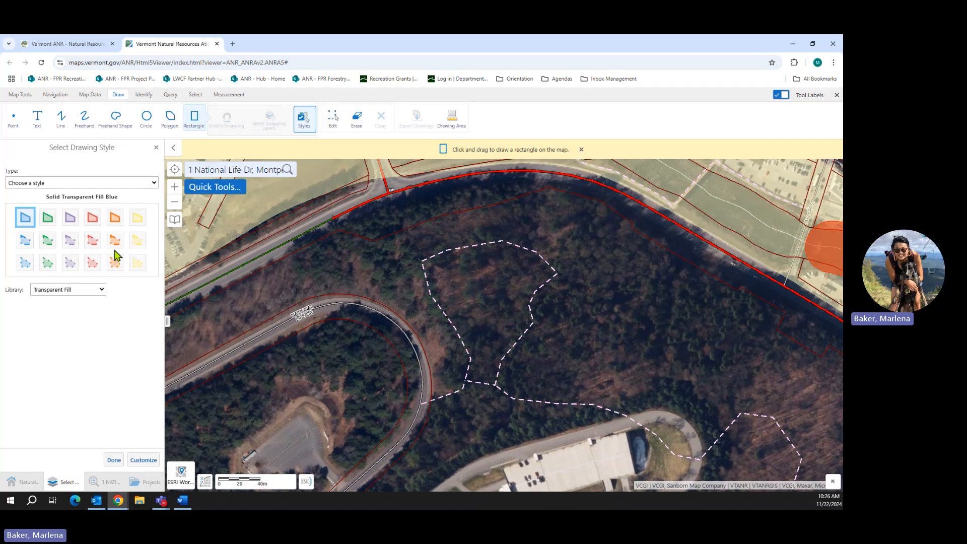
{"action": "left_click", "coordinate": [141, 230]}
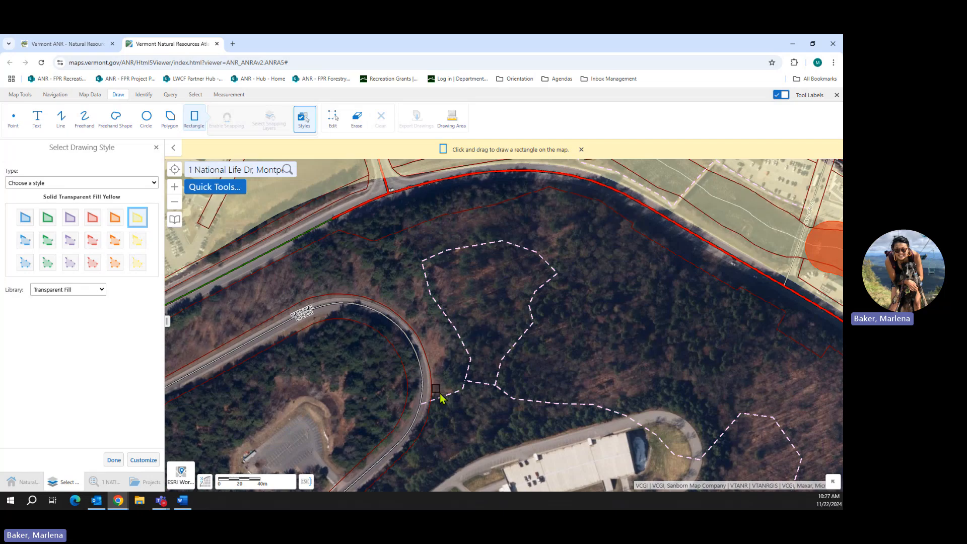
{"action": "left_click_drag", "start_coordinate": [440, 394], "coordinate": [442, 396]}
{"action": "left_click_drag", "start_coordinate": [444, 399], "coordinate": [445, 399]}
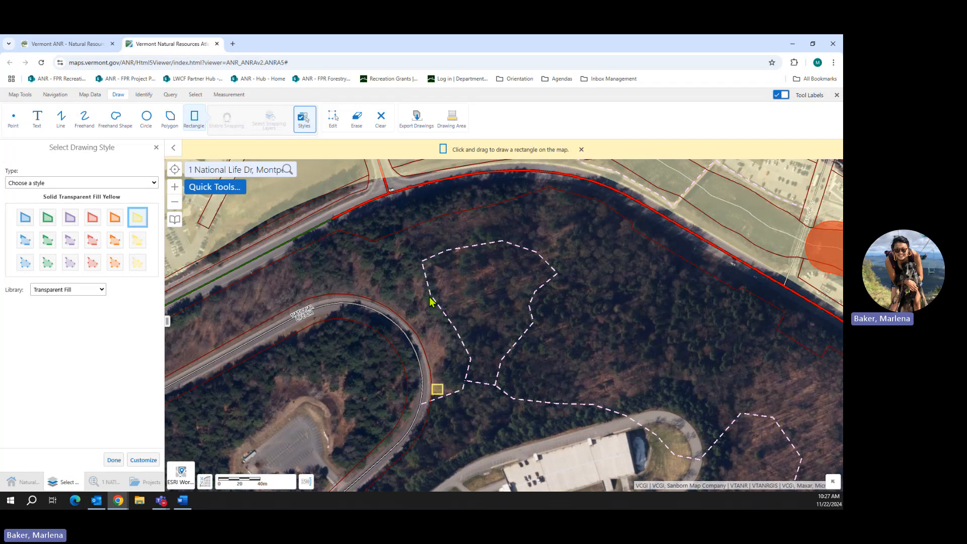
- Draw a freehand line in the Solid Orange Line style along the west side of the dashed trail loop
{"action": "left_click", "coordinate": [91, 125]}
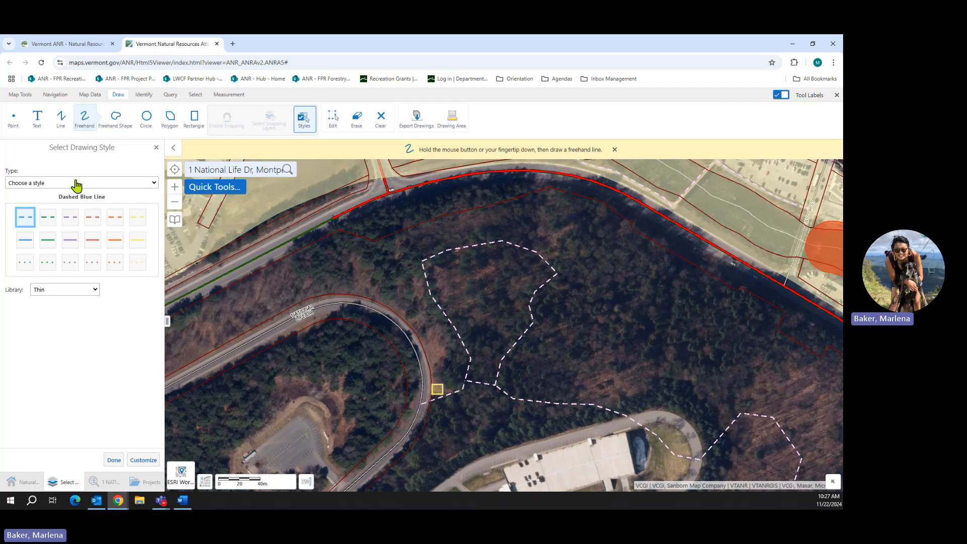
{"action": "left_click", "coordinate": [132, 247]}
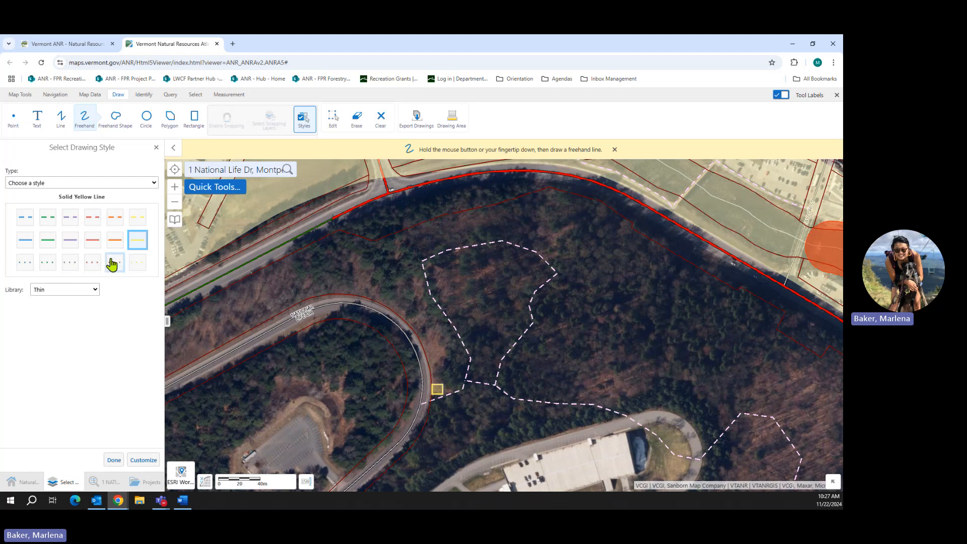
{"action": "left_click", "coordinate": [114, 246]}
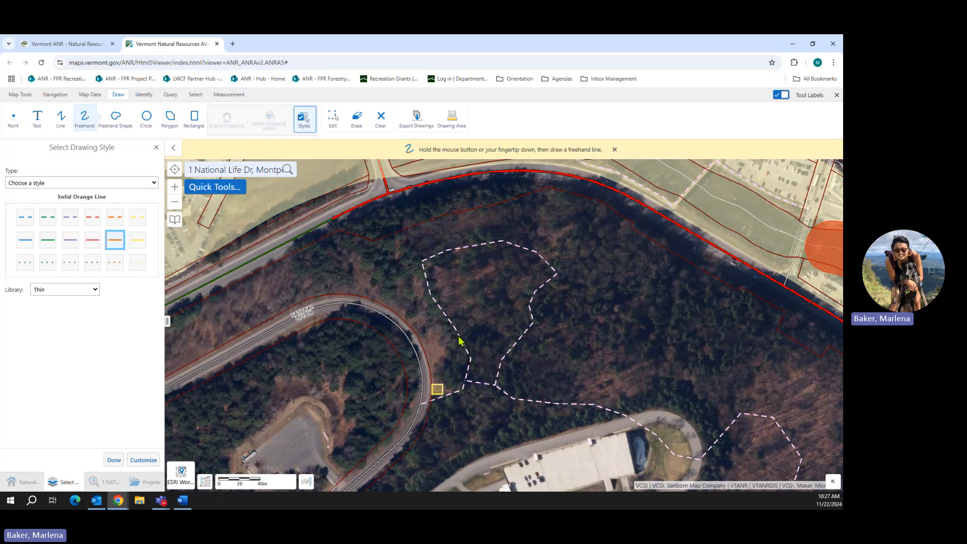
{"action": "mouse_move", "coordinate": [454, 326]}
{"action": "left_mouse_down"}
{"action": "mouse_move", "coordinate": [424, 268]}
{"action": "mouse_move", "coordinate": [450, 256]}
{"action": "left_mouse_up"}
- Edit the orange line so its southern end extends down to the trail junction near the yellow rectangle
{"action": "left_click", "coordinate": [333, 127]}
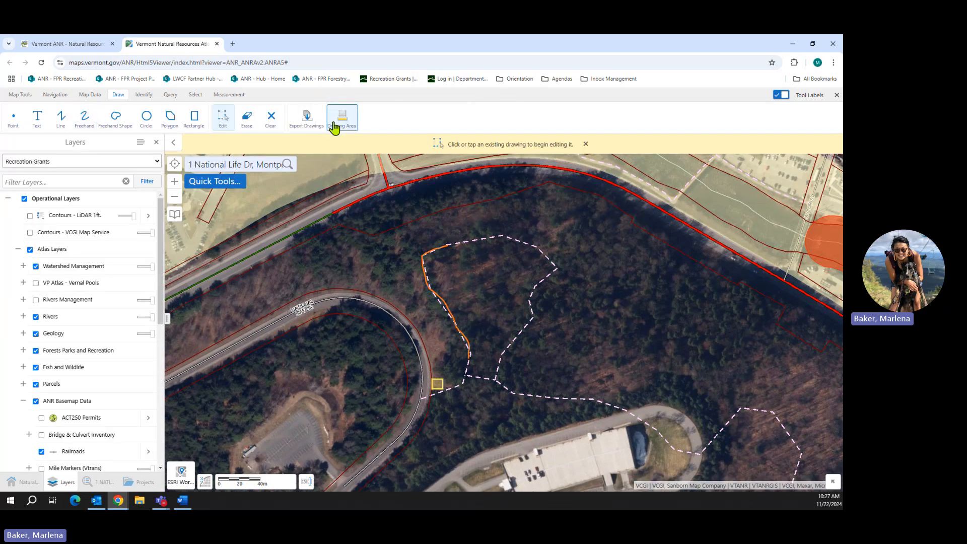
{"action": "left_click", "coordinate": [437, 298]}
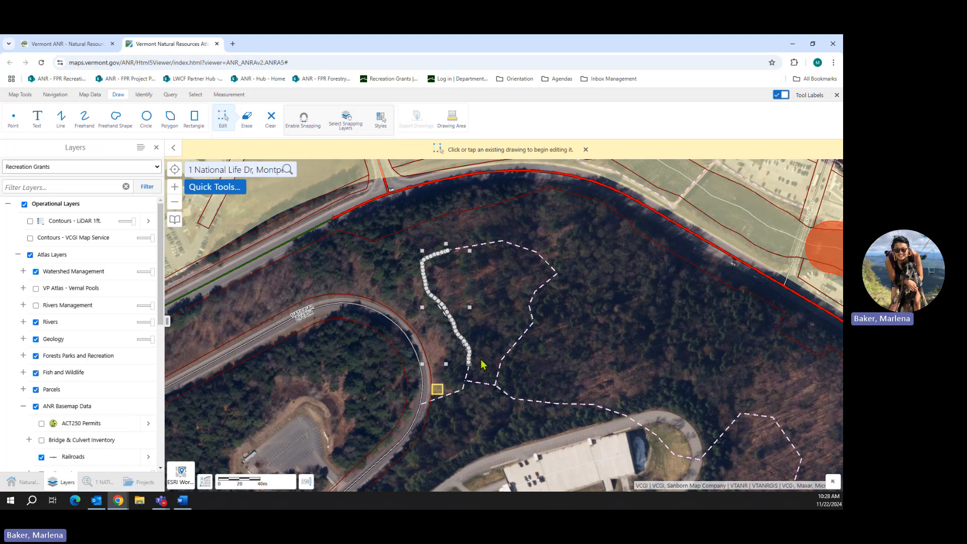
{"action": "left_click_drag", "start_coordinate": [469, 365], "coordinate": [463, 392]}
{"action": "left_click", "coordinate": [378, 298]}
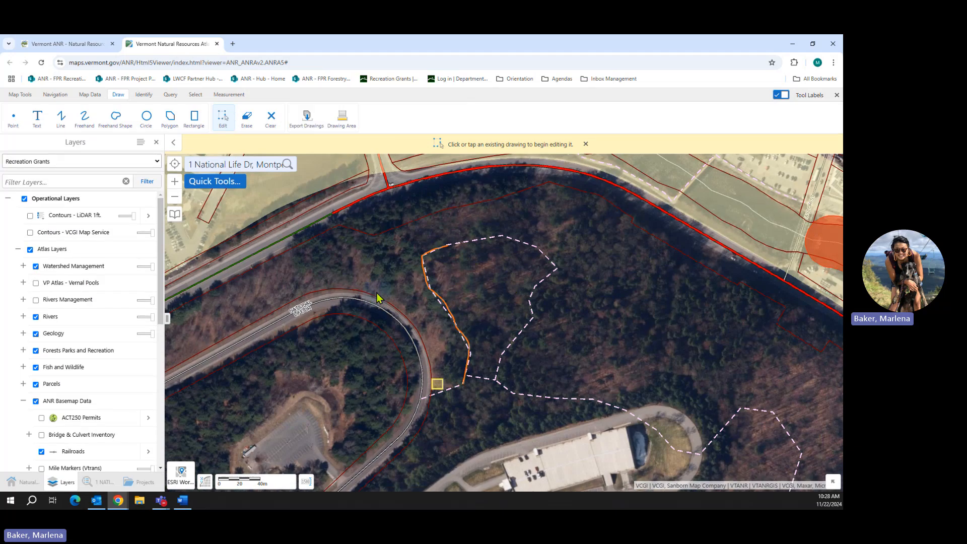
- Erase the yellow rectangle beside the road bend without clearing the other drawings, and redraw it in the same spot
{"action": "left_click", "coordinate": [247, 122]}
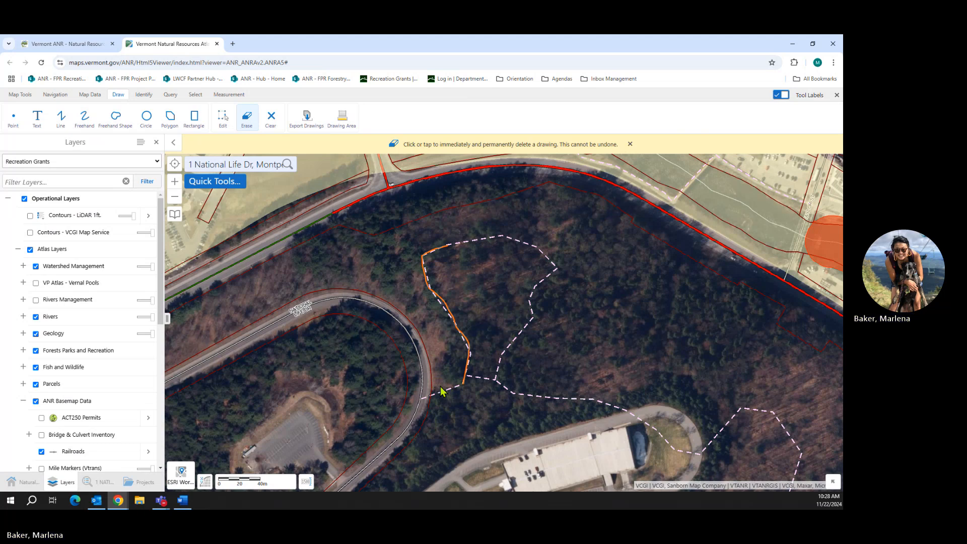
{"action": "left_click", "coordinate": [278, 130]}
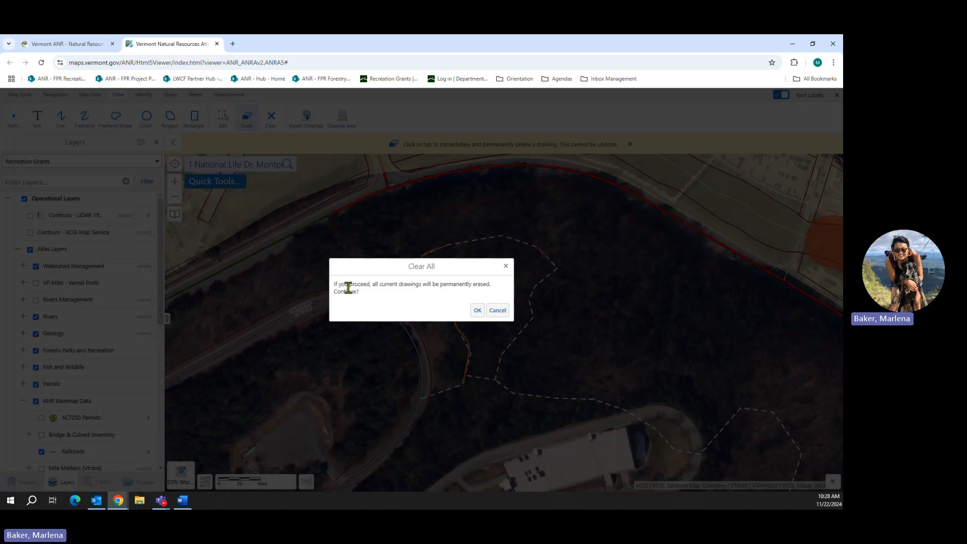
{"action": "left_click", "coordinate": [505, 266]}
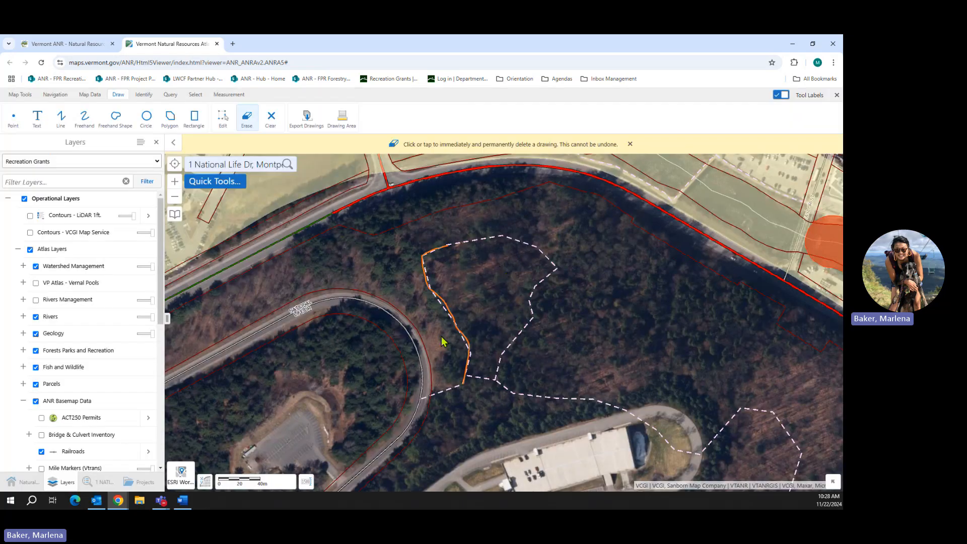
{"action": "left_click", "coordinate": [194, 119]}
{"action": "left_click_drag", "start_coordinate": [432, 383], "coordinate": [443, 395]}
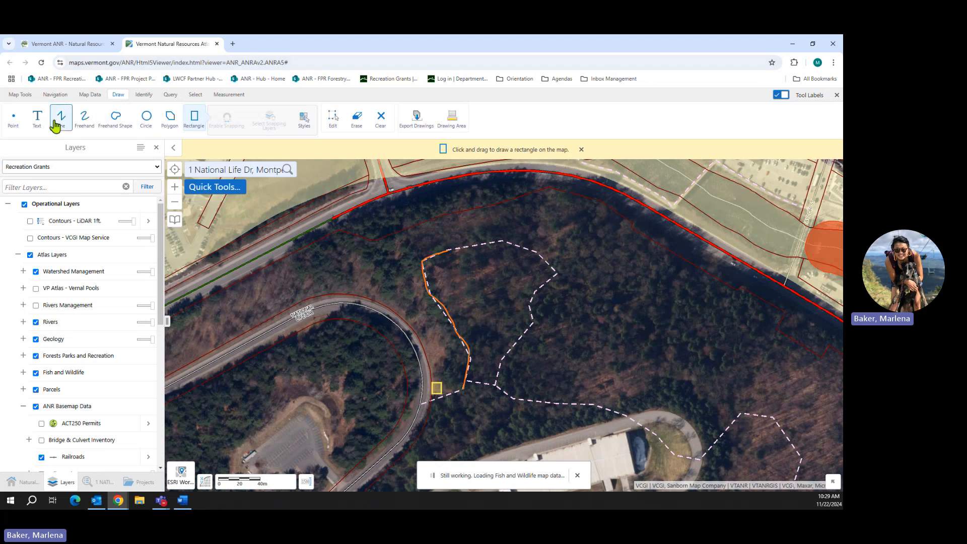
- Add the text label "Kiosk" in White Sans-Serif Small just below the yellow rectangle
{"action": "left_click", "coordinate": [34, 122]}
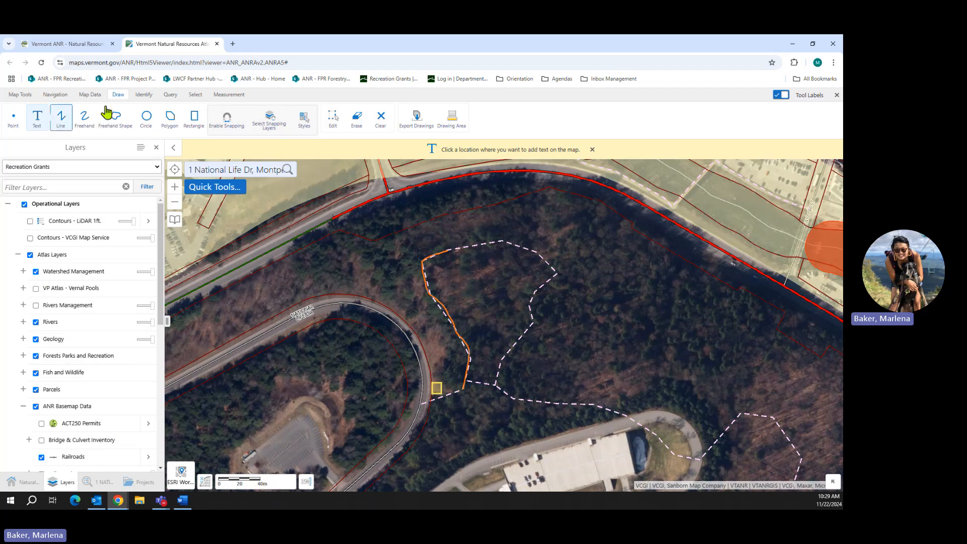
{"action": "left_click", "coordinate": [304, 121]}
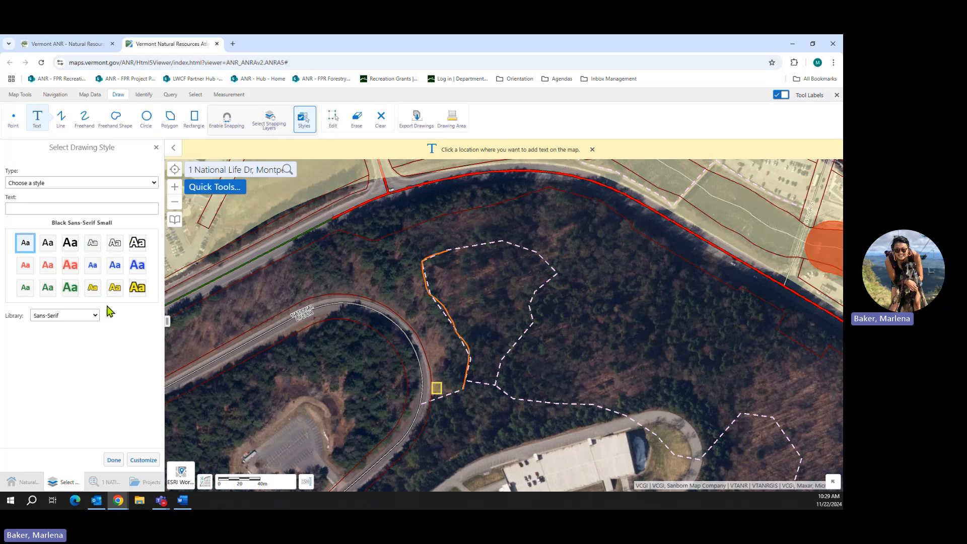
{"action": "left_click", "coordinate": [92, 251]}
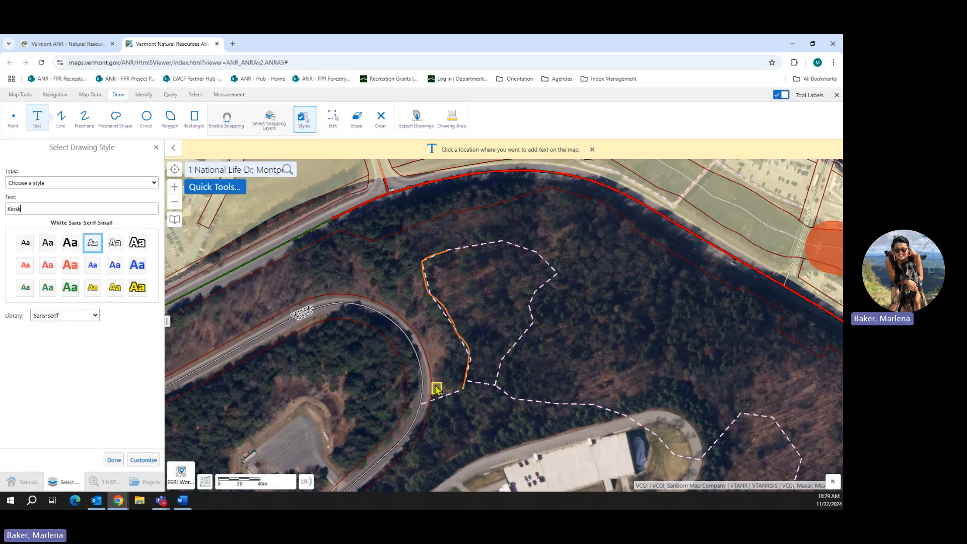
{"action": "left_click", "coordinate": [440, 409]}
- Clear the preset label text and add a "Trail Maintenance" label inside the loop, beside the orange line
{"action": "left_click_drag", "start_coordinate": [151, 209], "coordinate": [3, 217]}
{"action": "key", "text": "BackSpace"}
{"action": "left_click", "coordinate": [436, 276]}
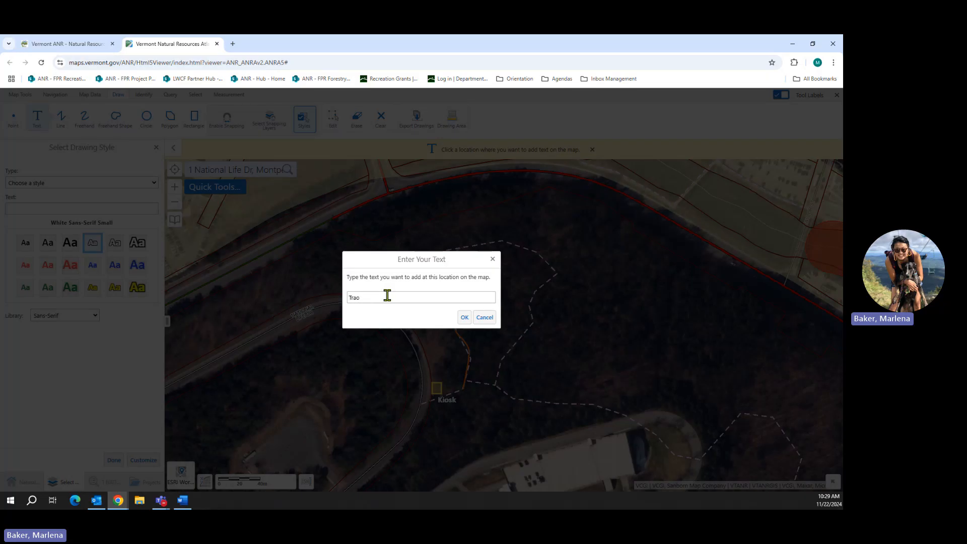
{"action": "type", "text": "Trail Maintenance"}
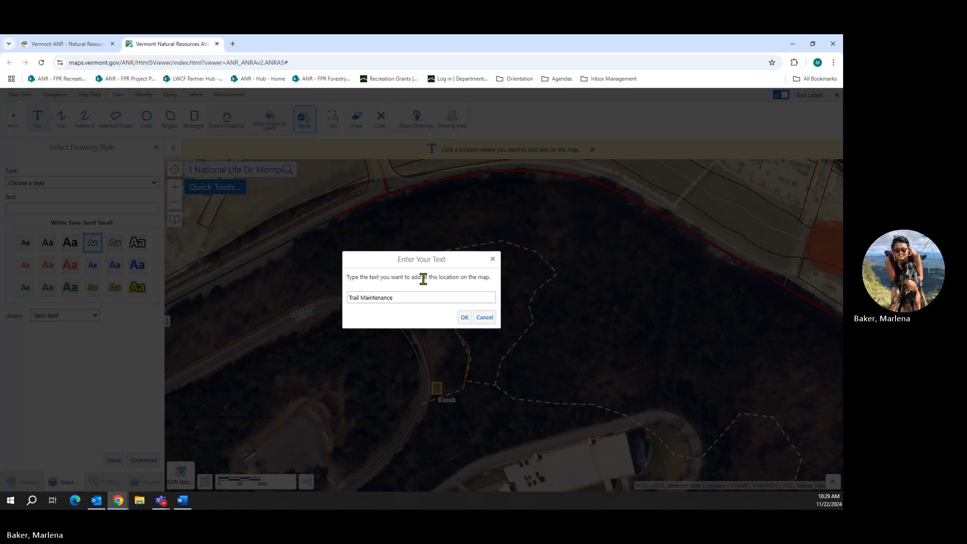
{"action": "left_click", "coordinate": [464, 319]}
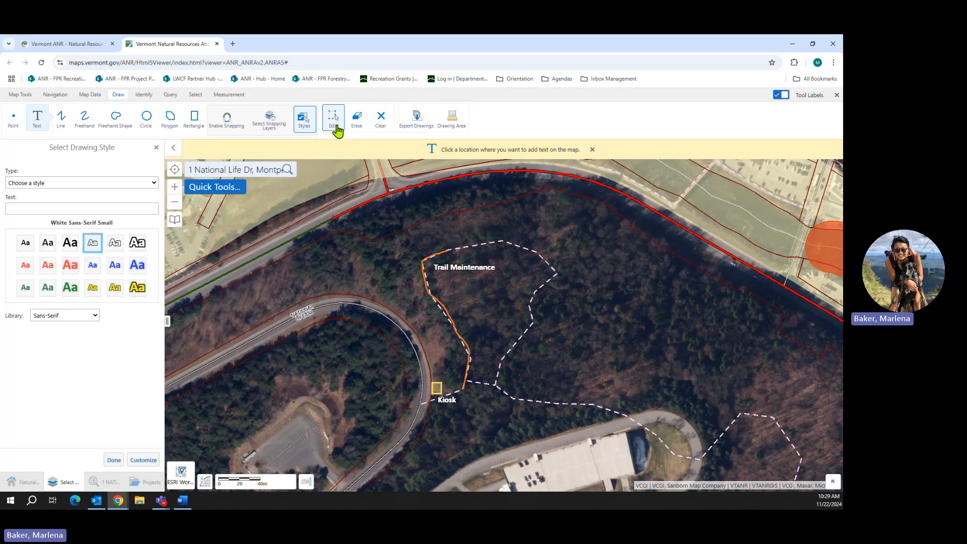
- Move the "Trail Maintenance" label slightly down within the trail loop
{"action": "left_click", "coordinate": [337, 130]}
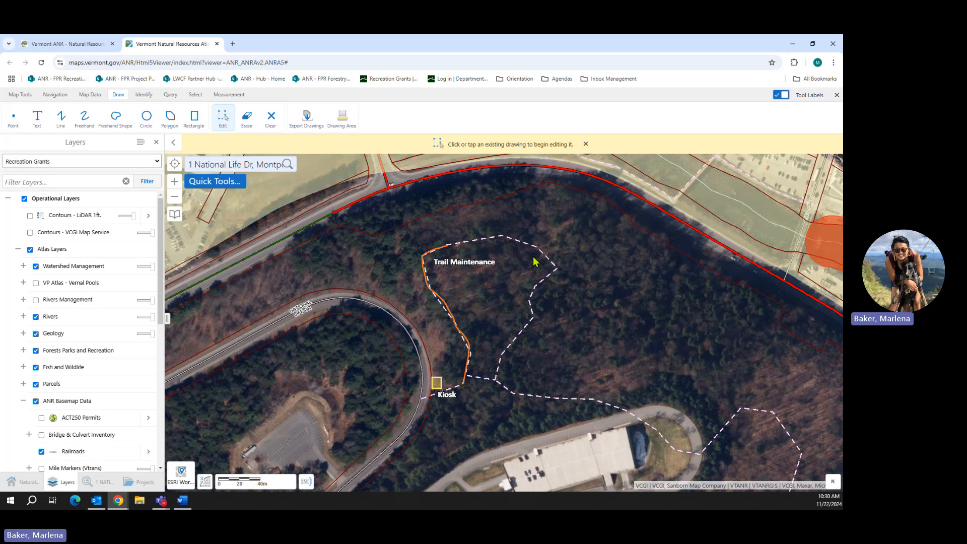
{"action": "left_click", "coordinate": [482, 263]}
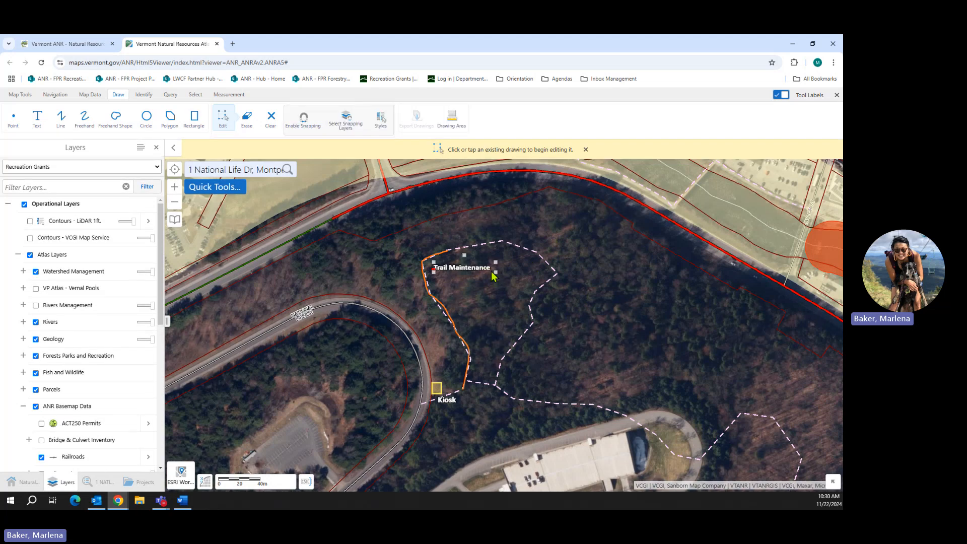
{"action": "left_click_drag", "start_coordinate": [470, 274], "coordinate": [470, 282]}
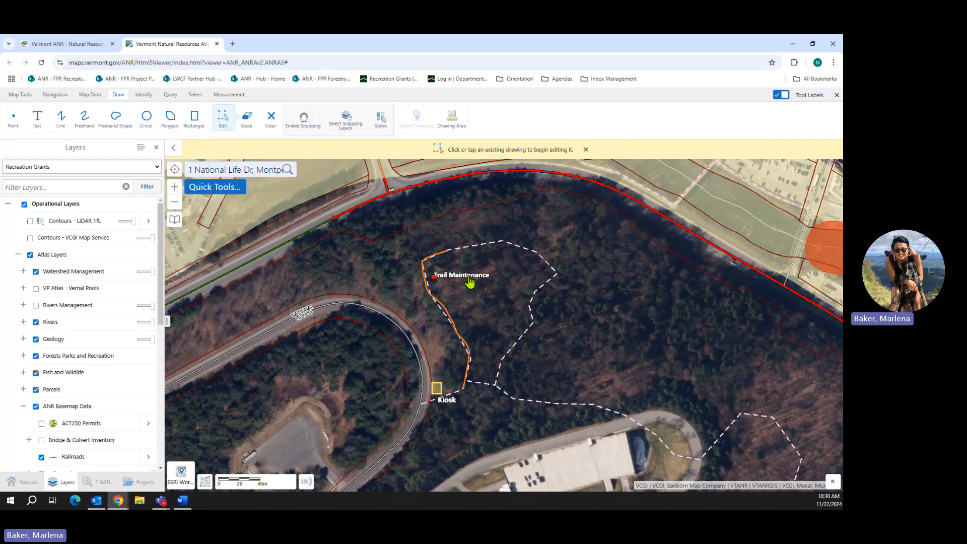
{"action": "left_click", "coordinate": [469, 281]}
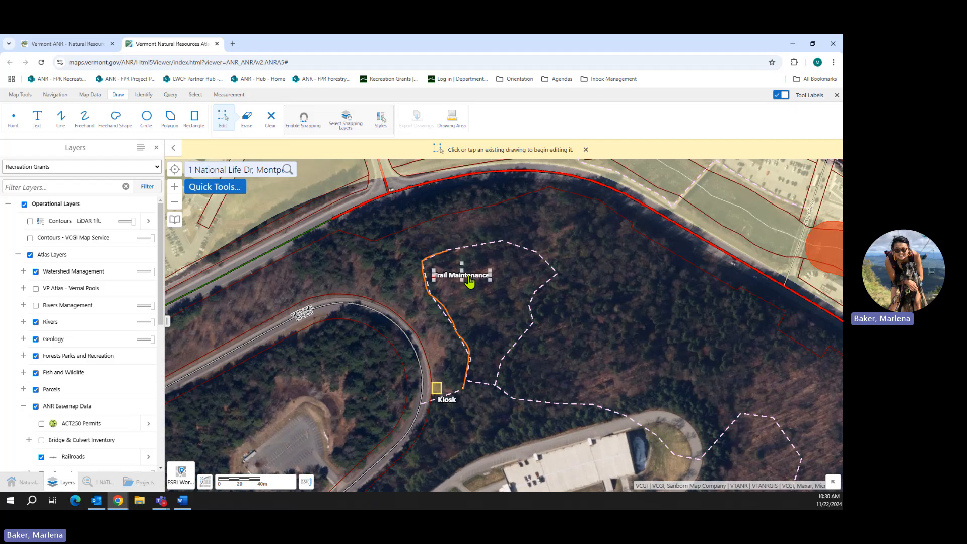
{"action": "left_click", "coordinate": [475, 319]}
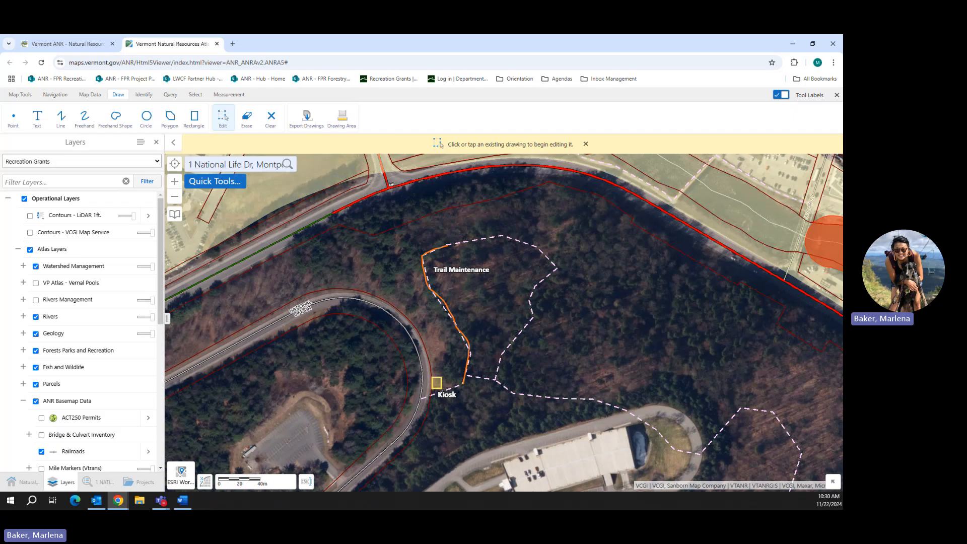
- Add the text label "Owner: National Life Insurance Co" in Yellow Sans-Serif Medium on the forested area east of the trail loop
{"action": "left_click", "coordinate": [36, 119]}
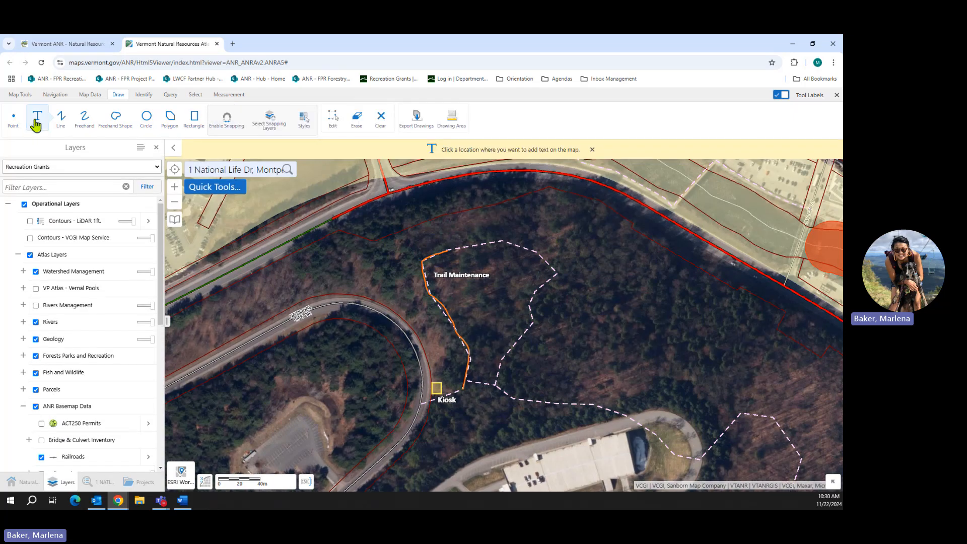
{"action": "left_click", "coordinate": [305, 126]}
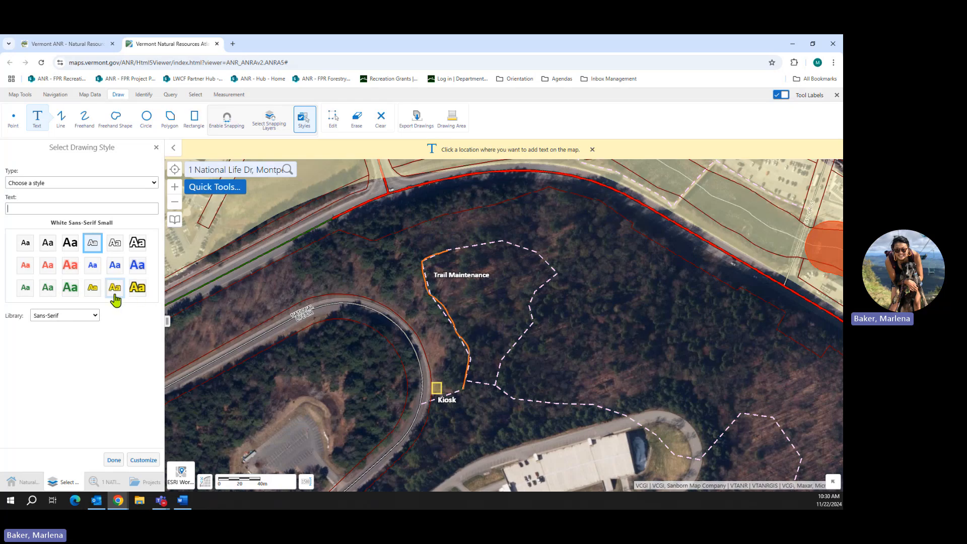
{"action": "left_click", "coordinate": [114, 288]}
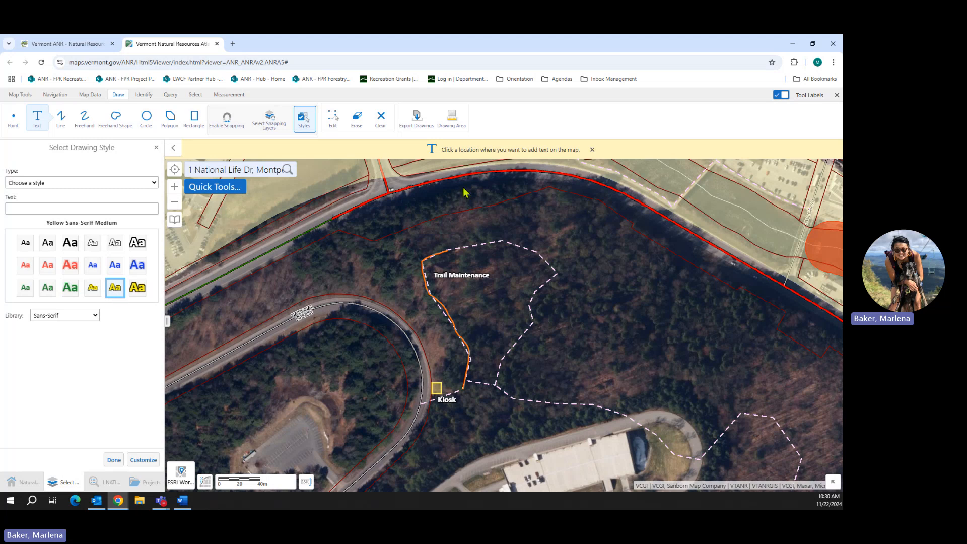
{"action": "left_click", "coordinate": [571, 332]}
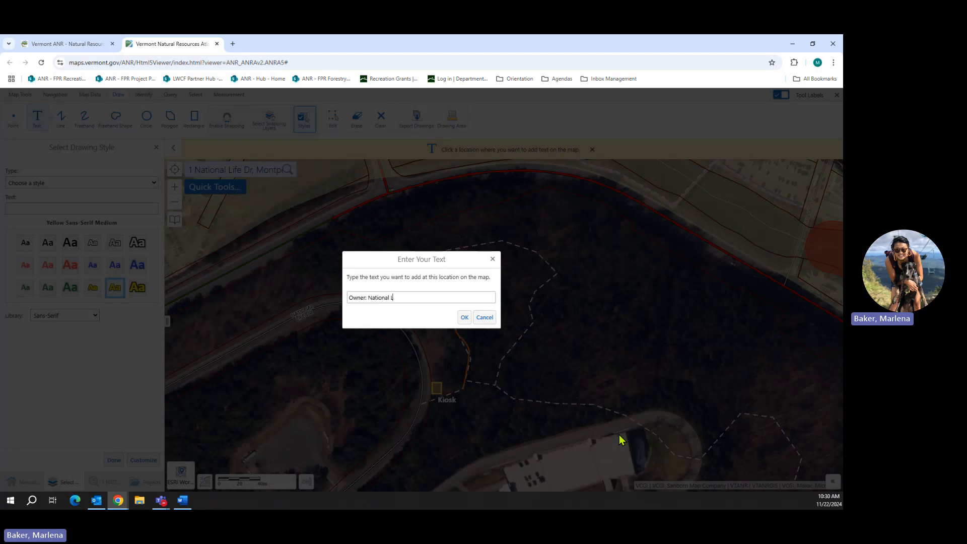
{"action": "type", "text": "Owner: National Lin"}
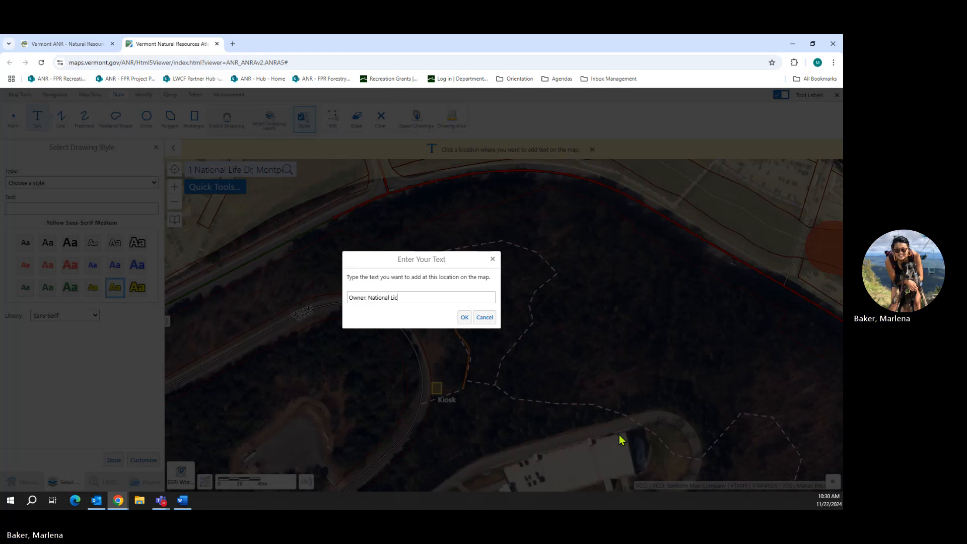
{"action": "type", "text": "fe Insurance Co"}
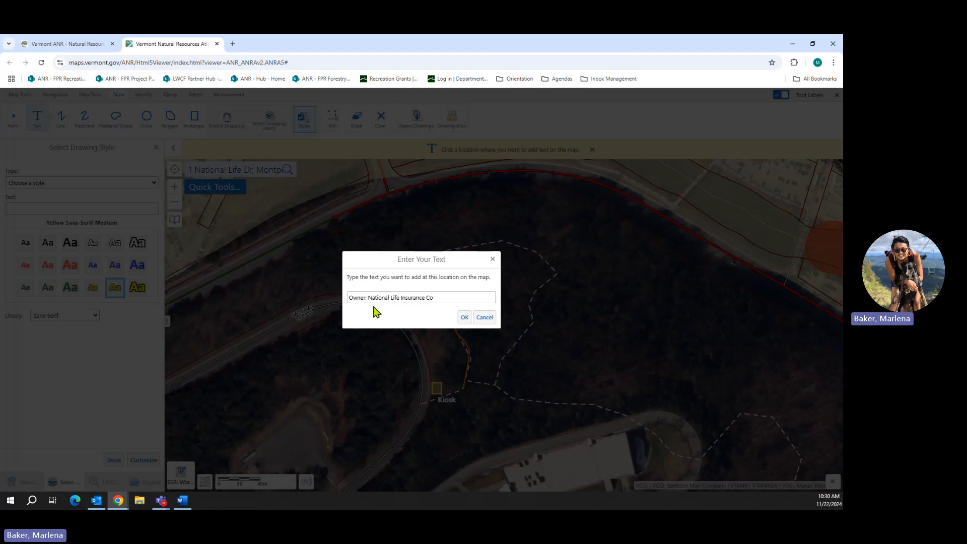
{"action": "left_click", "coordinate": [465, 318]}
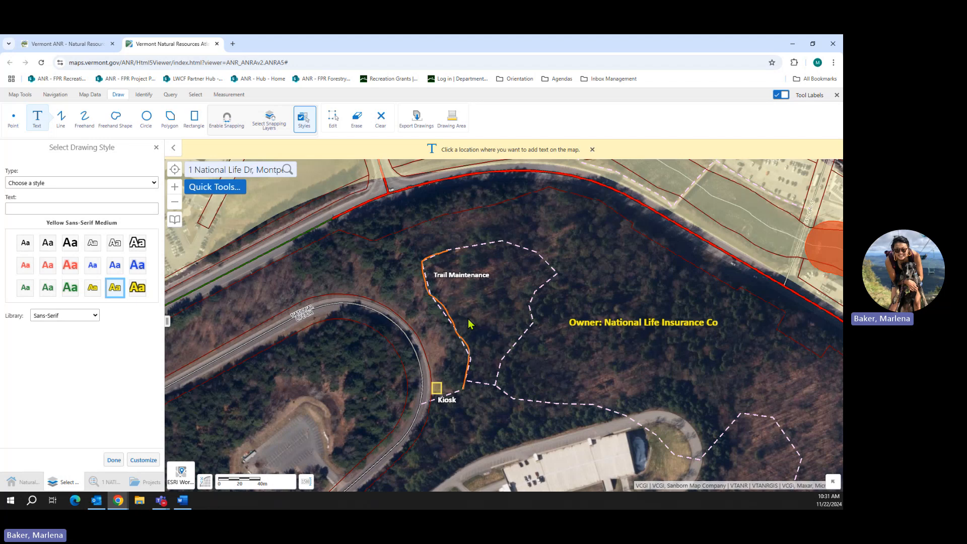
{"action": "left_click", "coordinate": [592, 150]}
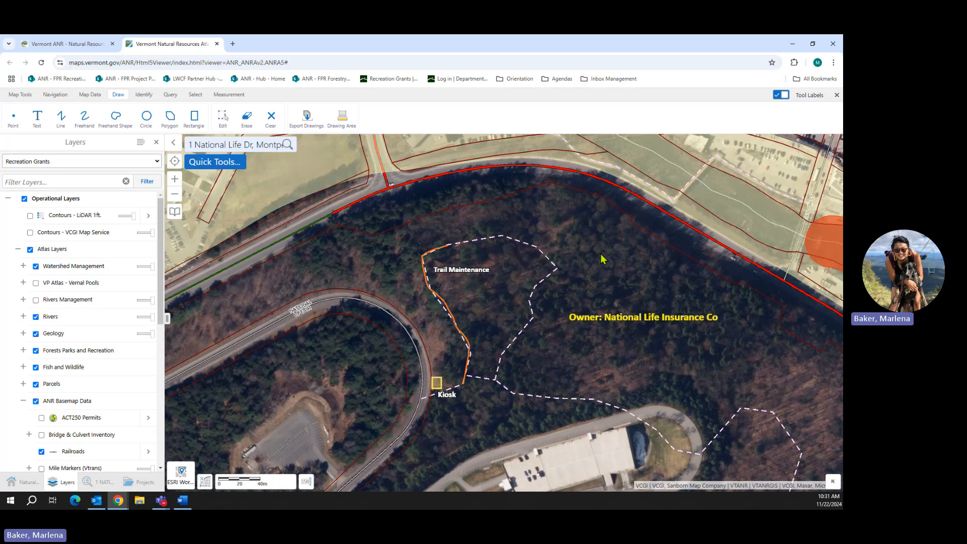
- Look up the owner name in the additional details of the parcel containing the trail loop, and close the details
{"action": "left_click", "coordinate": [583, 243]}
{"action": "left_click_drag", "start_coordinate": [583, 244], "coordinate": [631, 232]}
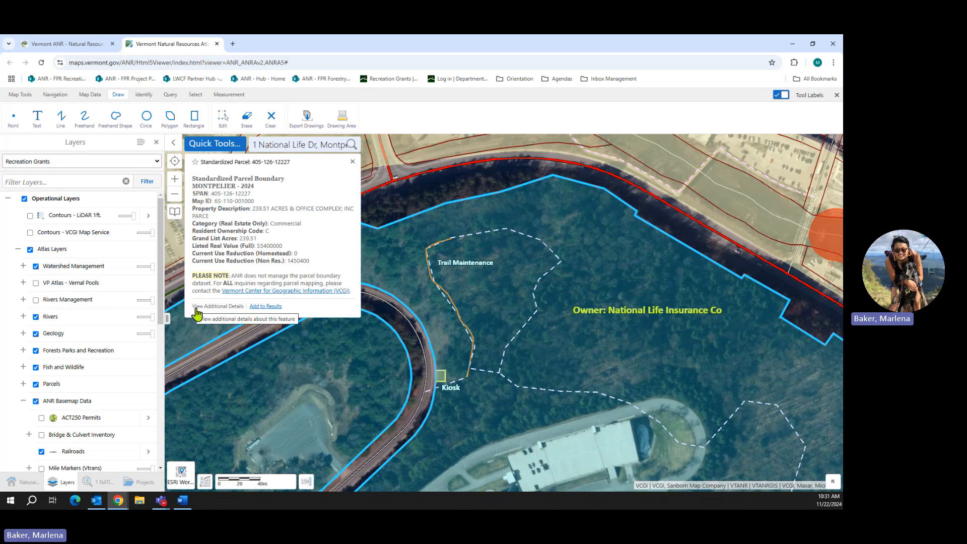
{"action": "left_click", "coordinate": [233, 308]}
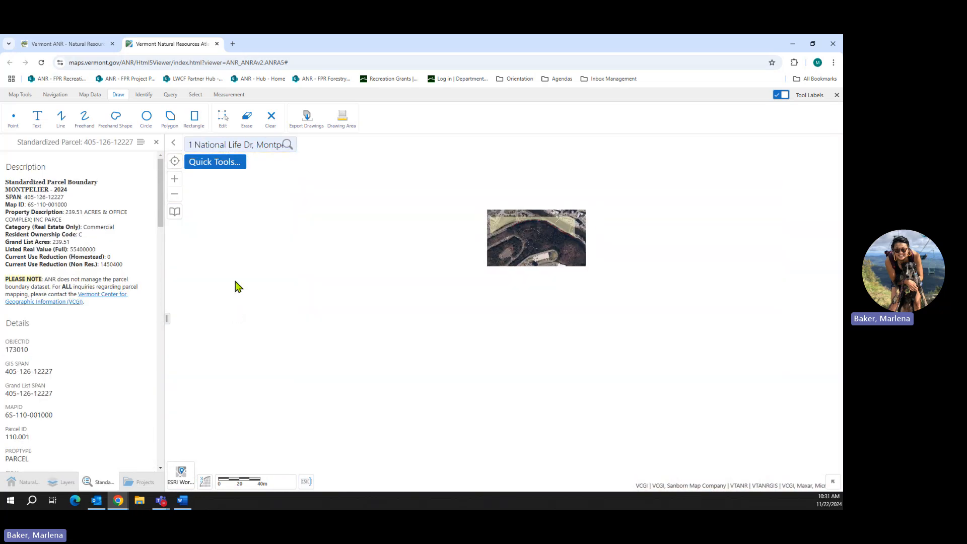
{"action": "left_click_drag", "start_coordinate": [159, 215], "coordinate": [156, 305]}
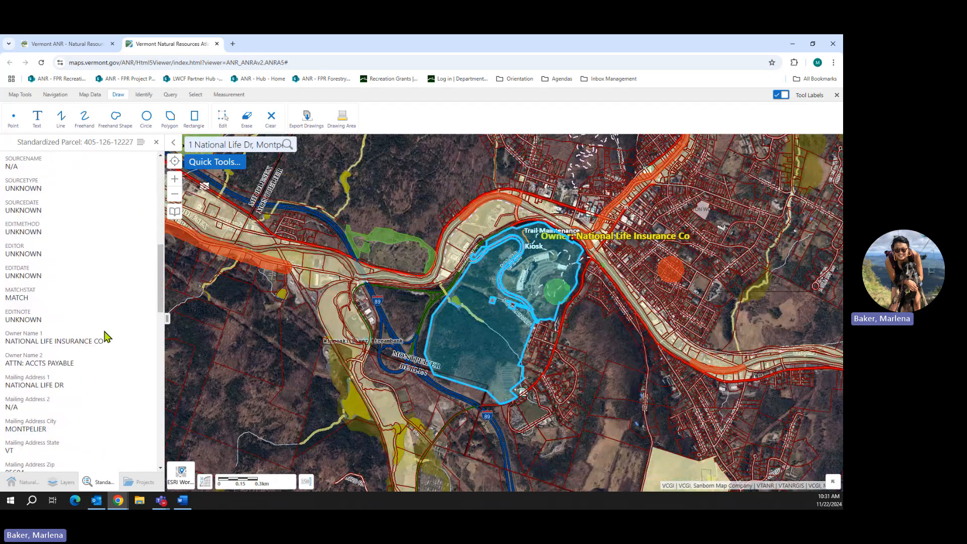
{"action": "left_click_drag", "start_coordinate": [7, 342], "coordinate": [104, 342]}
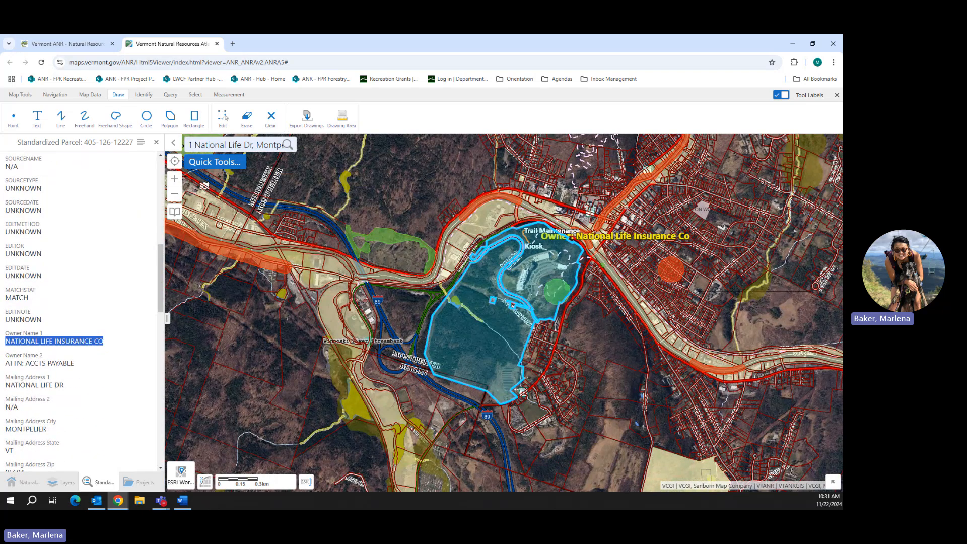
{"action": "left_click", "coordinate": [156, 144]}
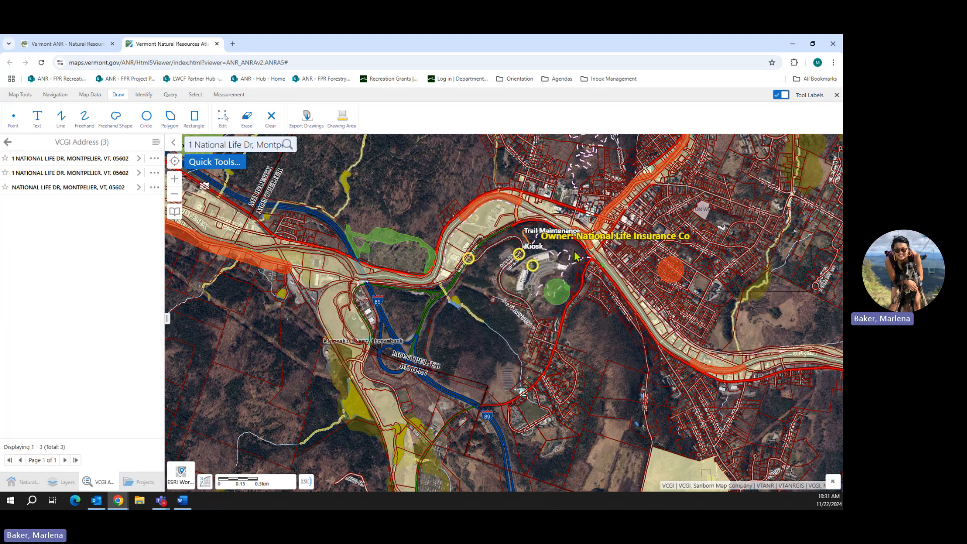
- Frame the map extent around the trail maintenance section, the kiosk and the owner label
{"action": "left_click_drag", "start_coordinate": [556, 256], "coordinate": [531, 276]}
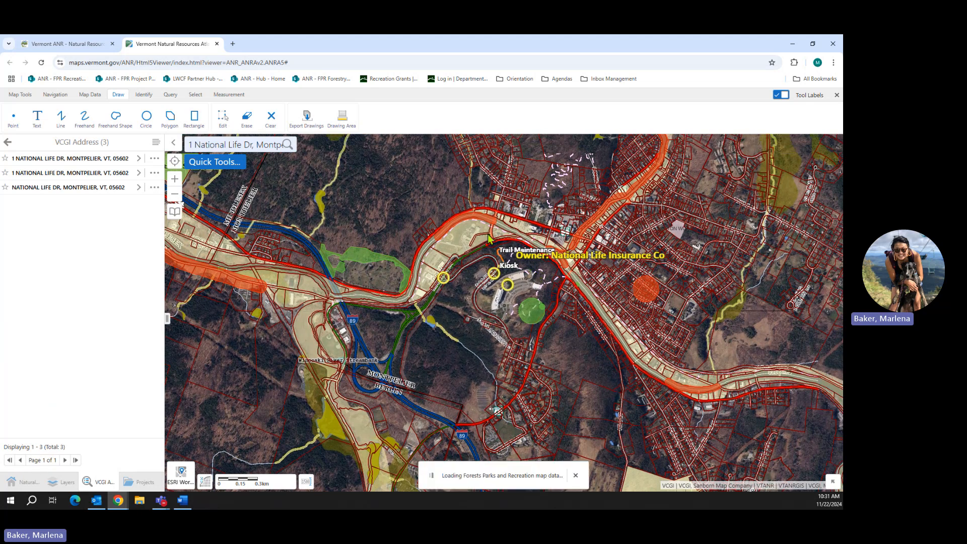
{"action": "scroll", "coordinate": [460, 232], "scroll_direction": "up", "scroll_amount": 3}
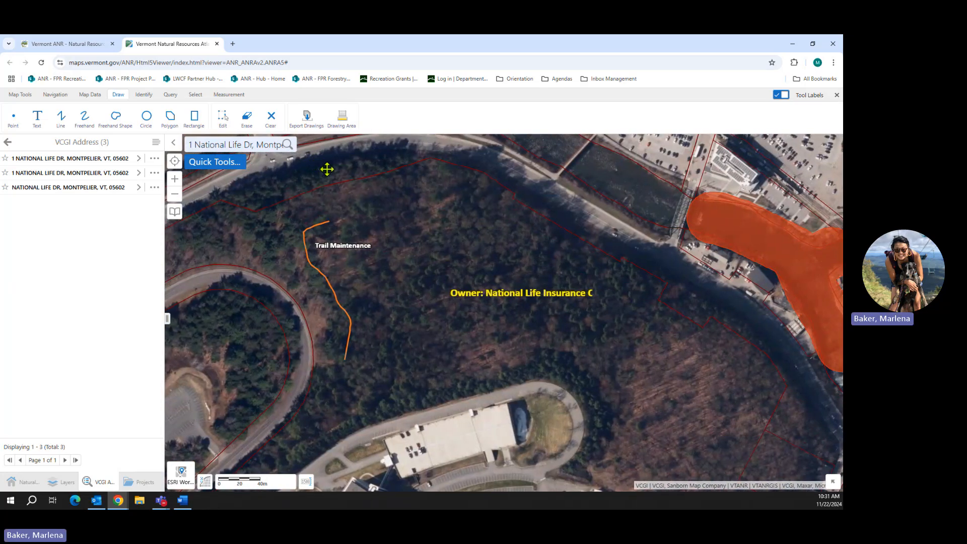
{"action": "mouse_move", "coordinate": [328, 168]}
{"action": "left_mouse_down"}
{"action": "mouse_move", "coordinate": [365, 175]}
{"action": "mouse_move", "coordinate": [380, 203]}
{"action": "left_mouse_up"}
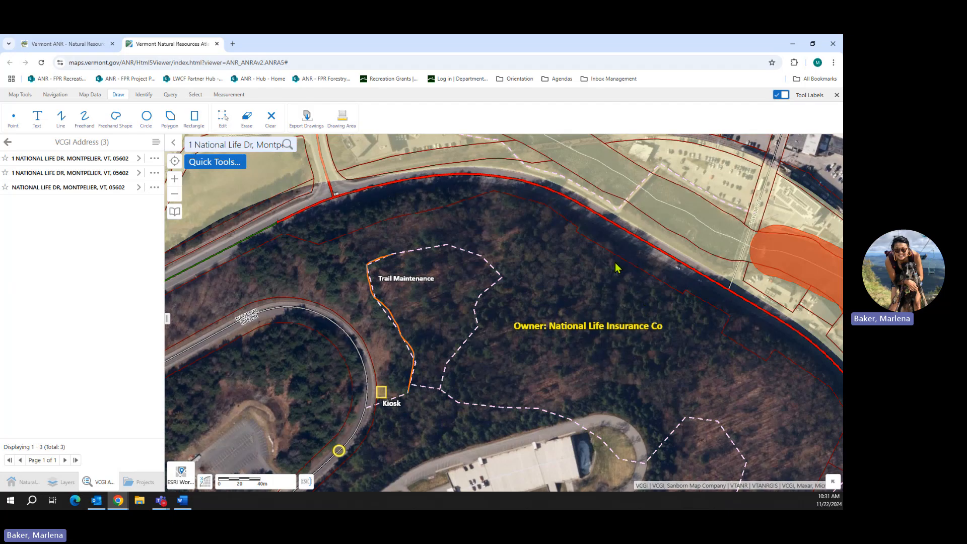
{"action": "left_click_drag", "start_coordinate": [618, 268], "coordinate": [662, 231]}
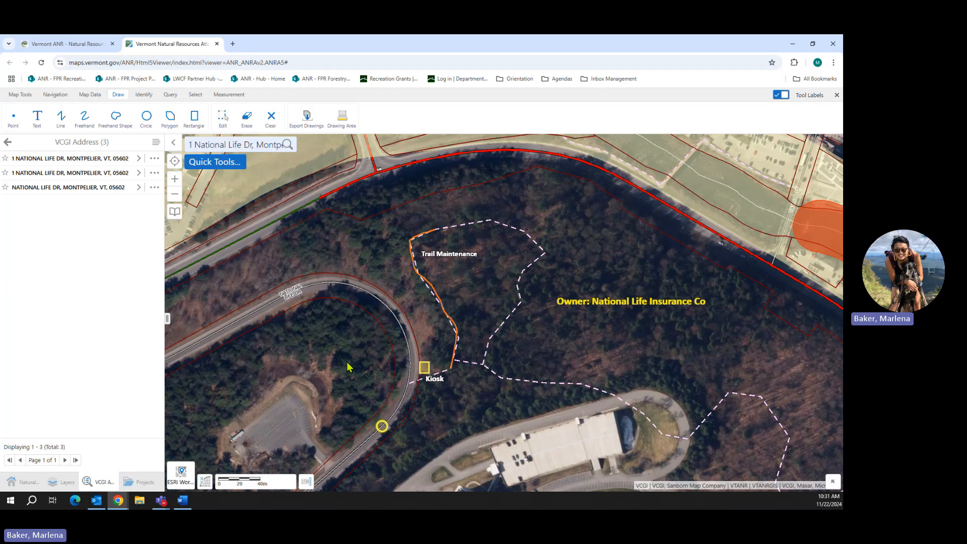
{"action": "mouse_move", "coordinate": [343, 364]}
{"action": "left_mouse_down"}
{"action": "mouse_move", "coordinate": [331, 368]}
{"action": "mouse_move", "coordinate": [343, 371]}
{"action": "left_mouse_up"}
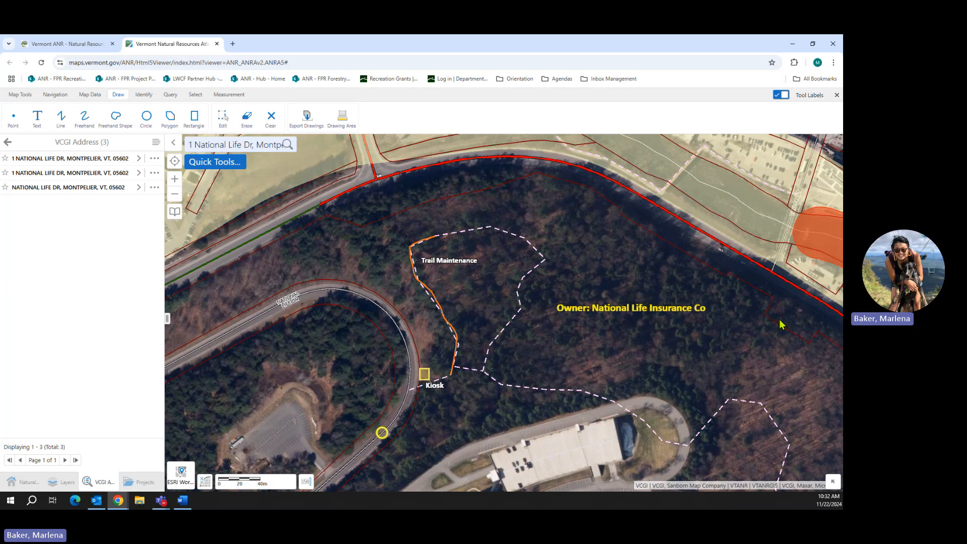
{"action": "scroll", "coordinate": [340, 345], "scroll_direction": "down", "scroll_amount": 2}
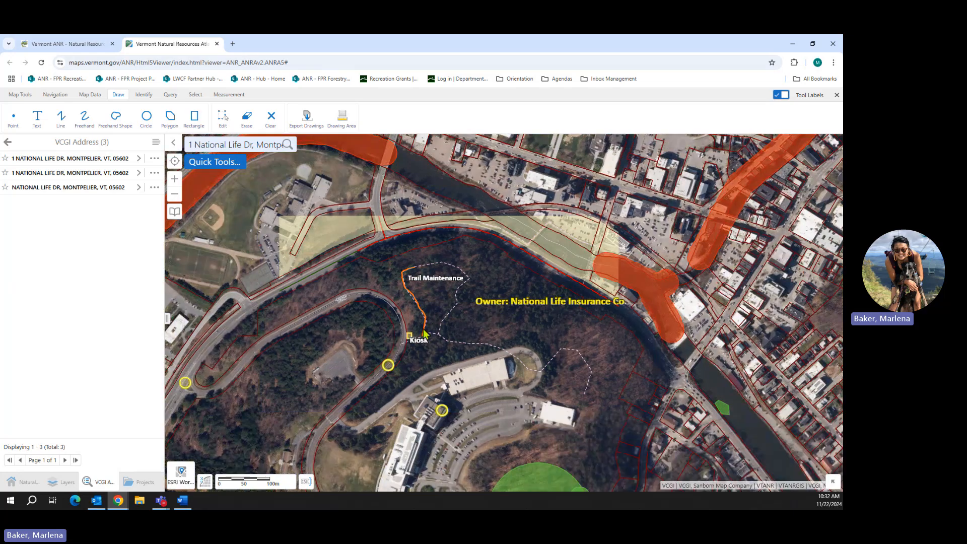
{"action": "scroll", "coordinate": [417, 338], "scroll_direction": "down", "scroll_amount": 2}
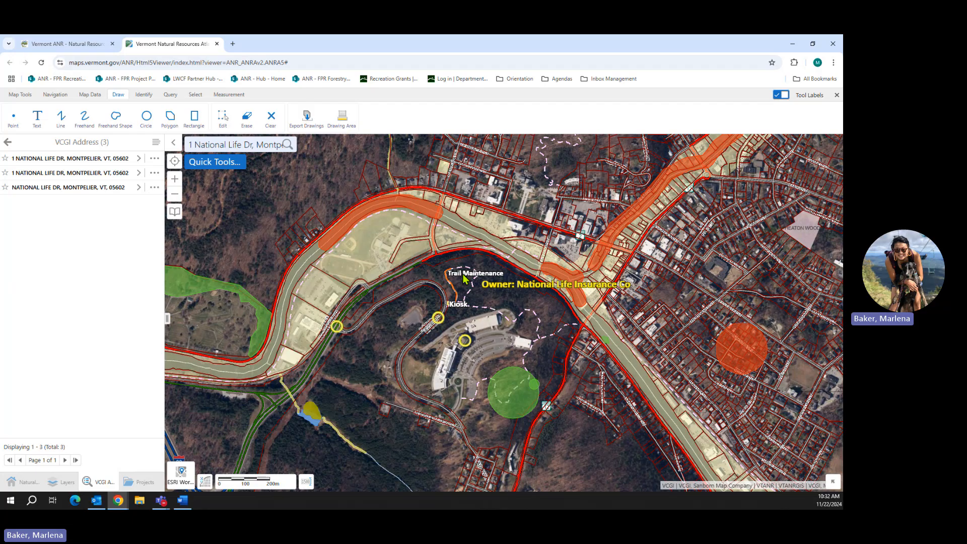
{"action": "scroll", "coordinate": [439, 291], "scroll_direction": "up", "scroll_amount": 1}
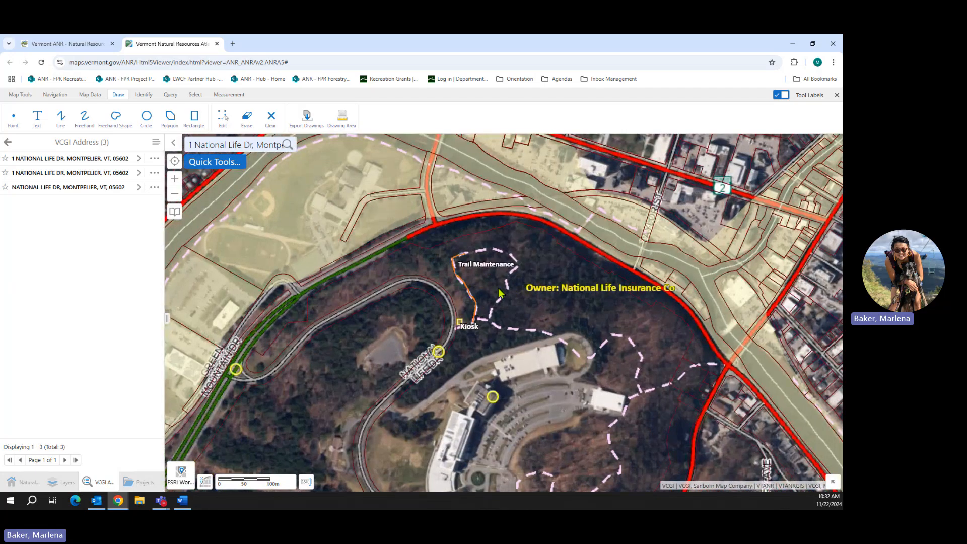
{"action": "scroll", "coordinate": [508, 311], "scroll_direction": "up", "scroll_amount": 1}
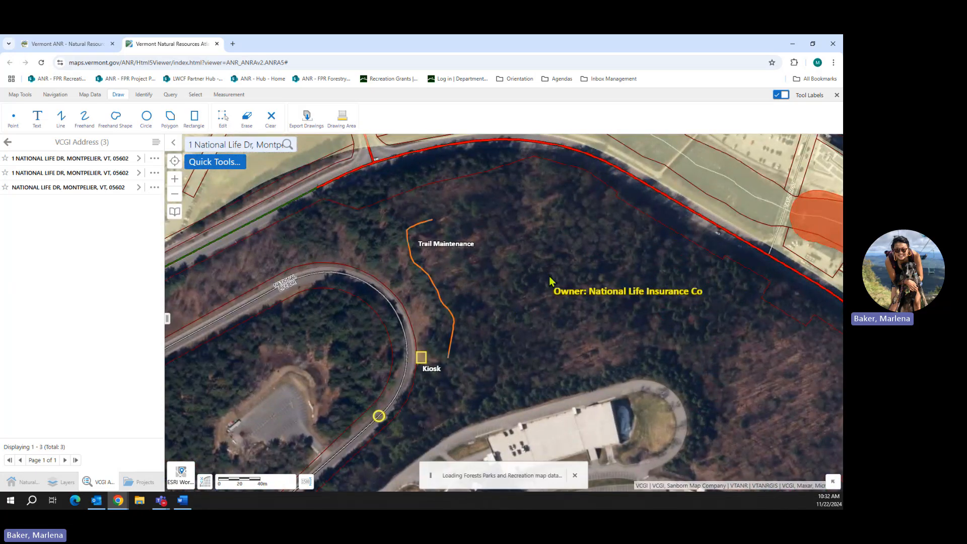
{"action": "left_click_drag", "start_coordinate": [469, 284], "coordinate": [503, 300]}
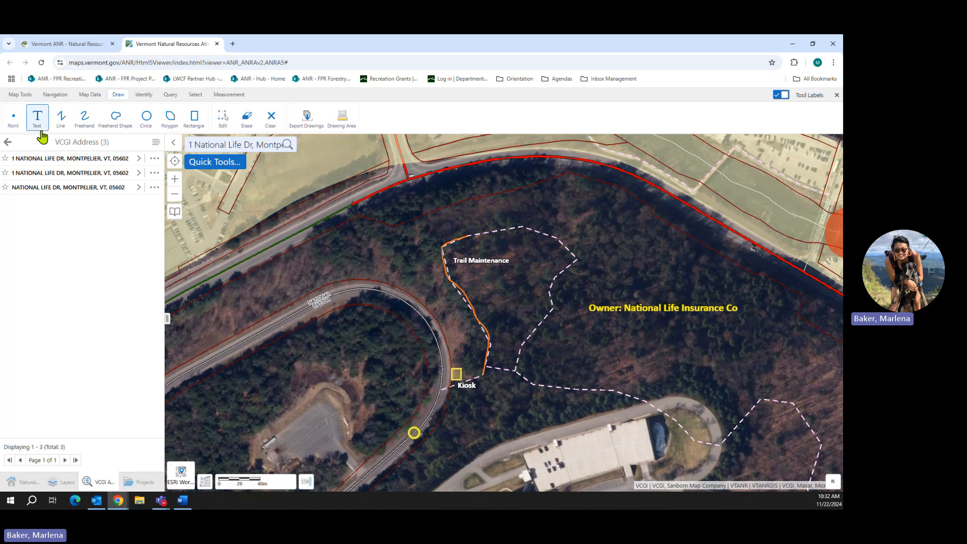
- Set up the map print with the 11x17 Landscape Map layout, Pdf output format and 150 DPI - High Resolution
{"action": "left_click", "coordinate": [22, 95]}
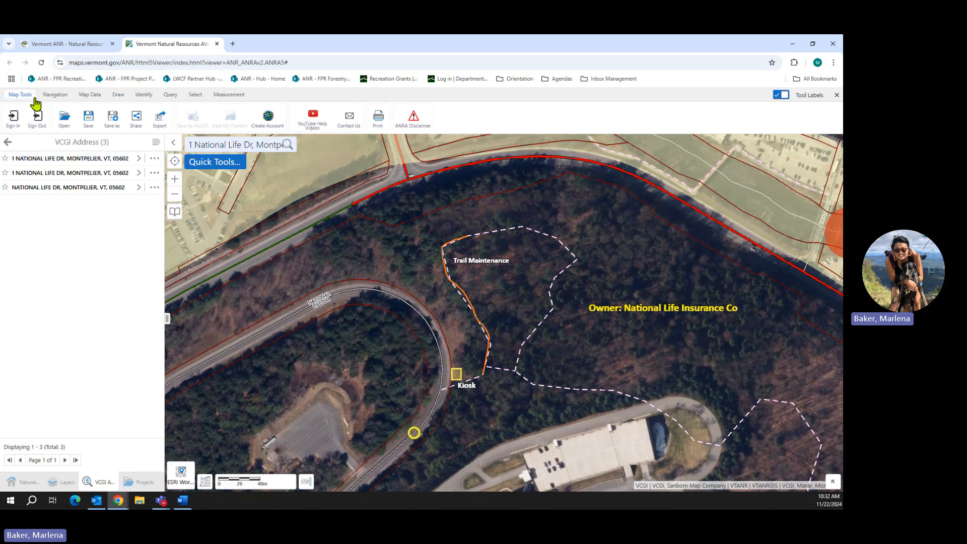
{"action": "left_click", "coordinate": [386, 120]}
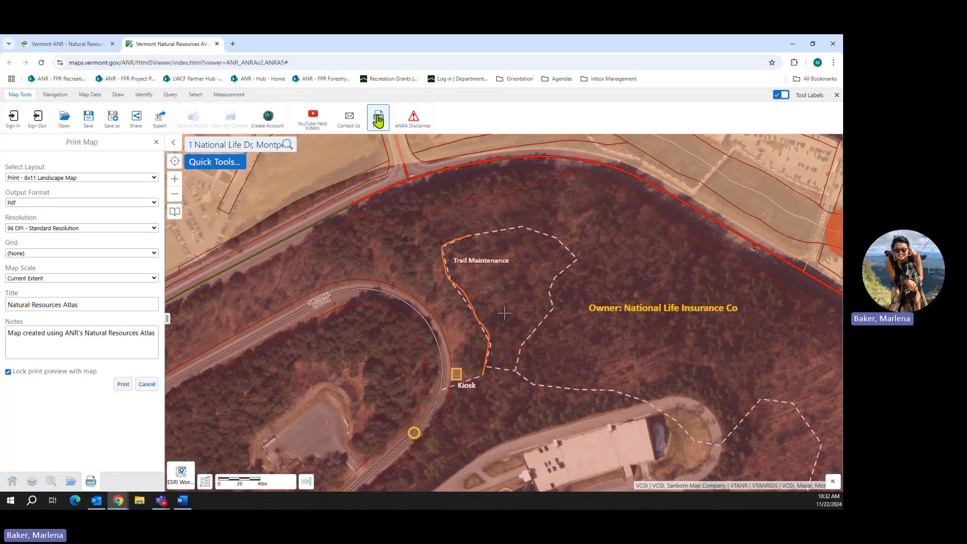
{"action": "left_click", "coordinate": [145, 177]}
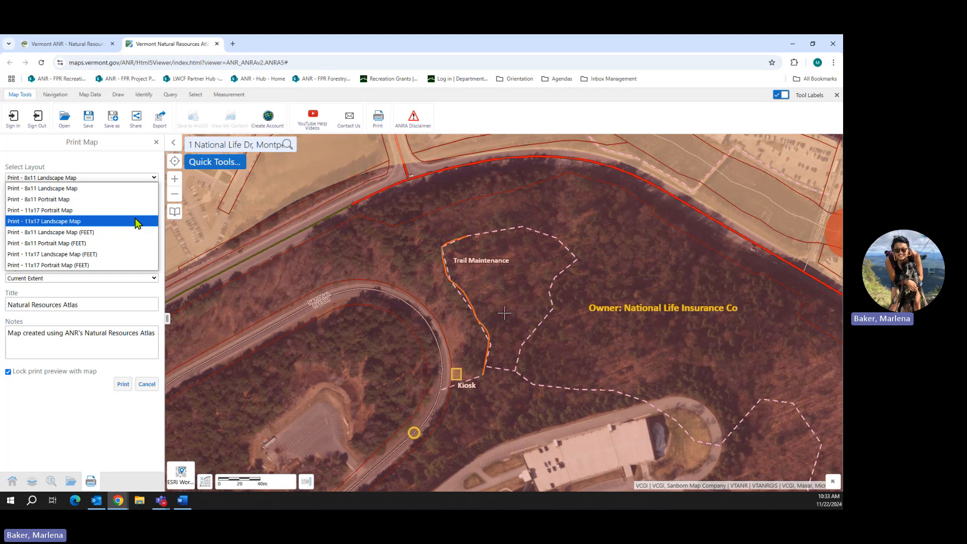
{"action": "left_click", "coordinate": [48, 222]}
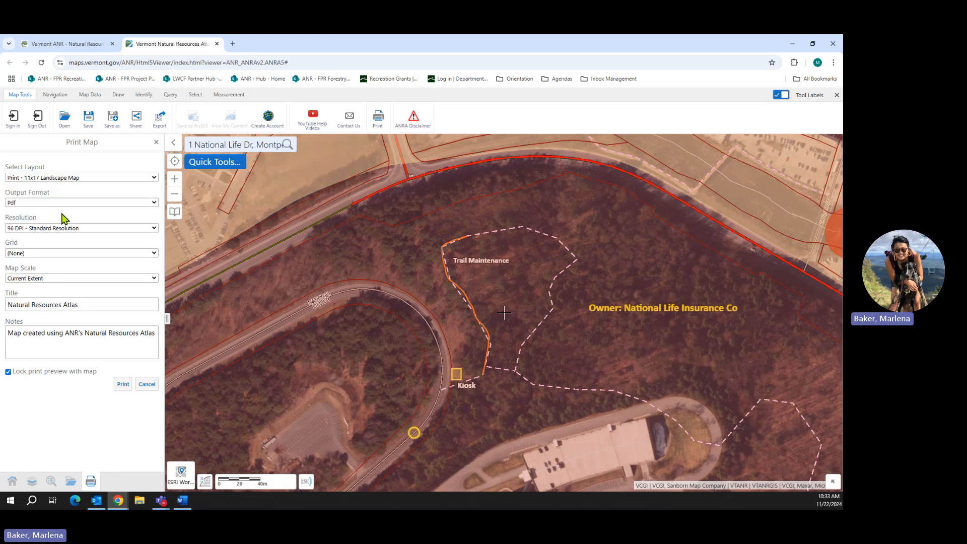
{"action": "left_click", "coordinate": [56, 204]}
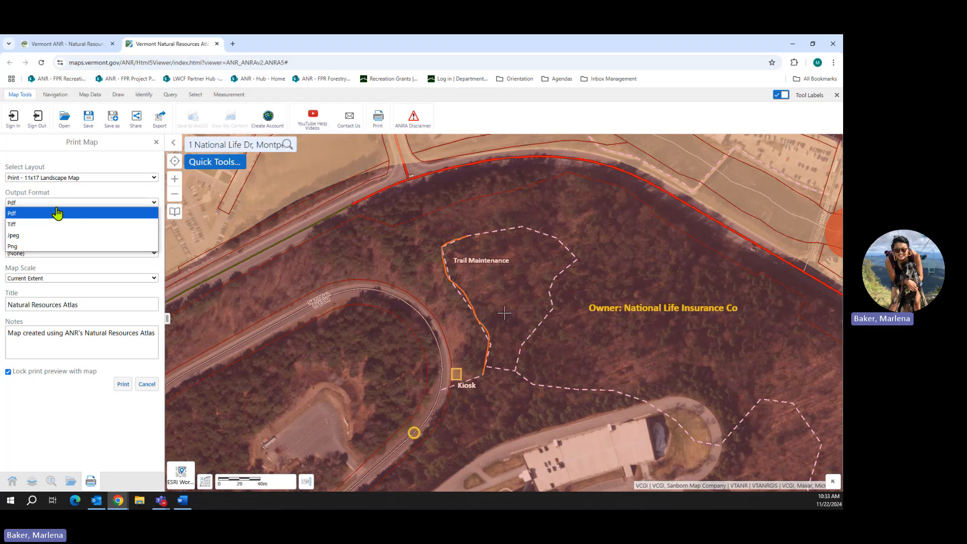
{"action": "left_click", "coordinate": [13, 216]}
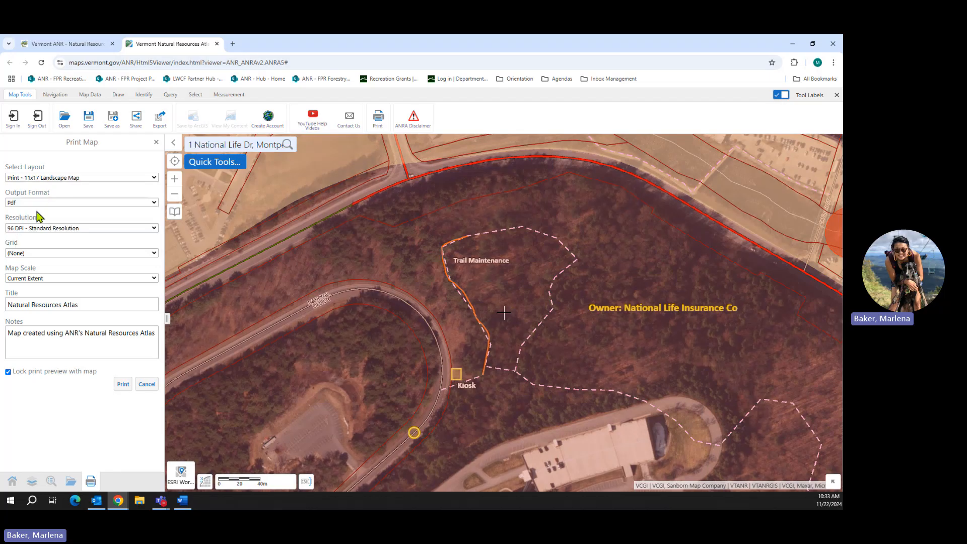
{"action": "left_click", "coordinate": [40, 228]}
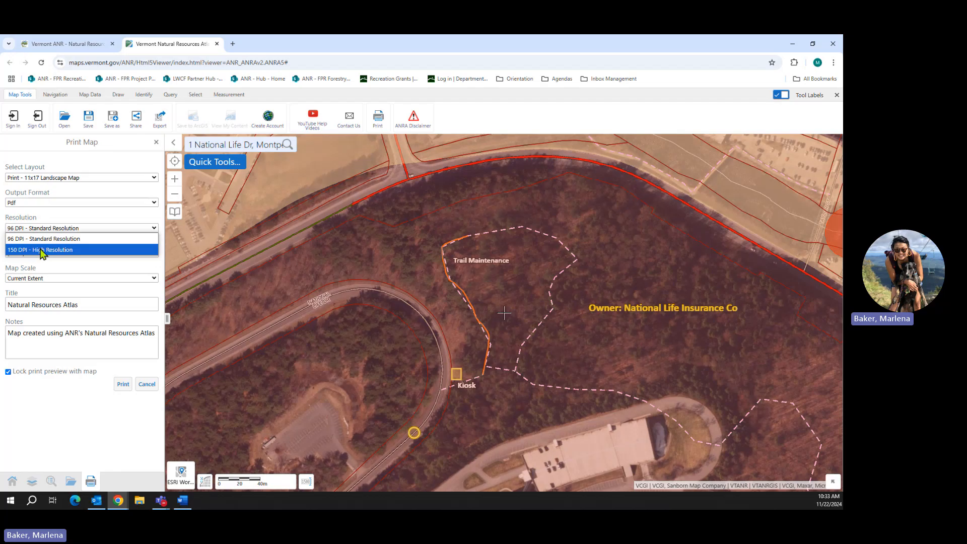
{"action": "left_click", "coordinate": [41, 250]}
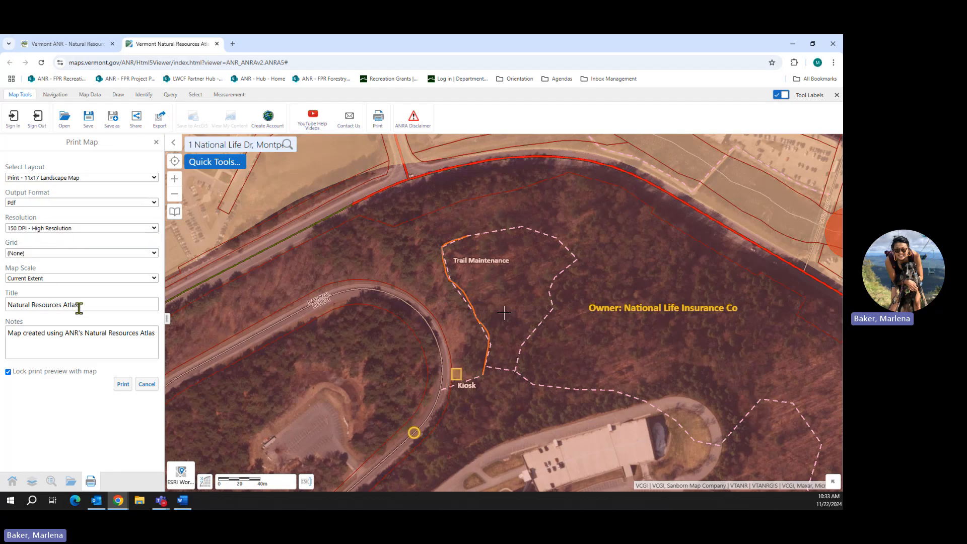
- Replace the print title with "National Life Trail Project", keeping the preset note text
{"action": "left_click_drag", "start_coordinate": [77, 307], "coordinate": [6, 307]}
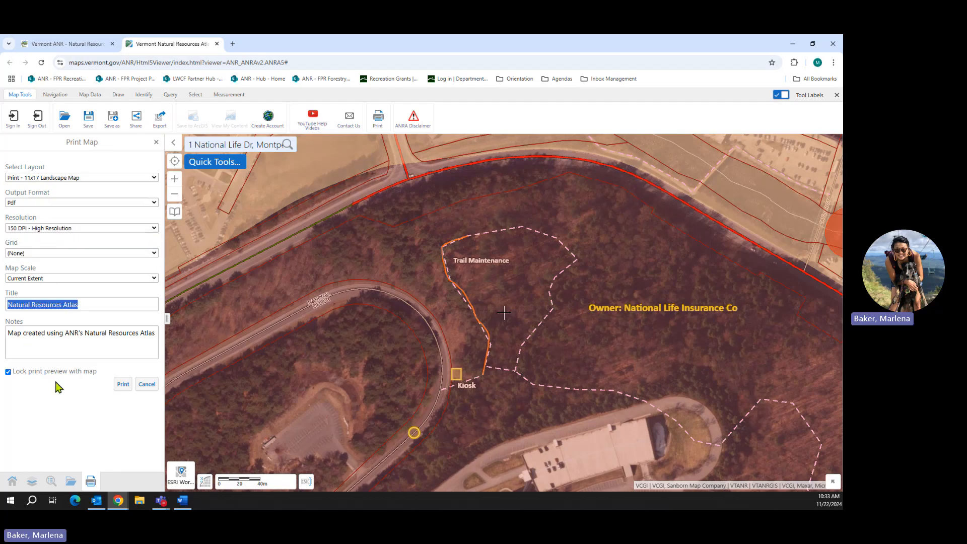
{"action": "type", "text": "National Life Trail Project"}
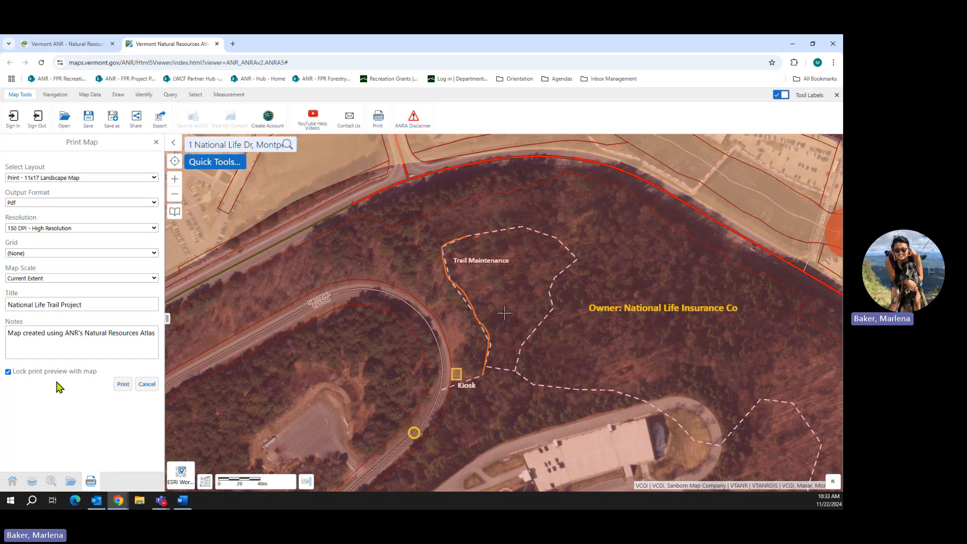
{"action": "triple_click", "coordinate": [78, 334]}
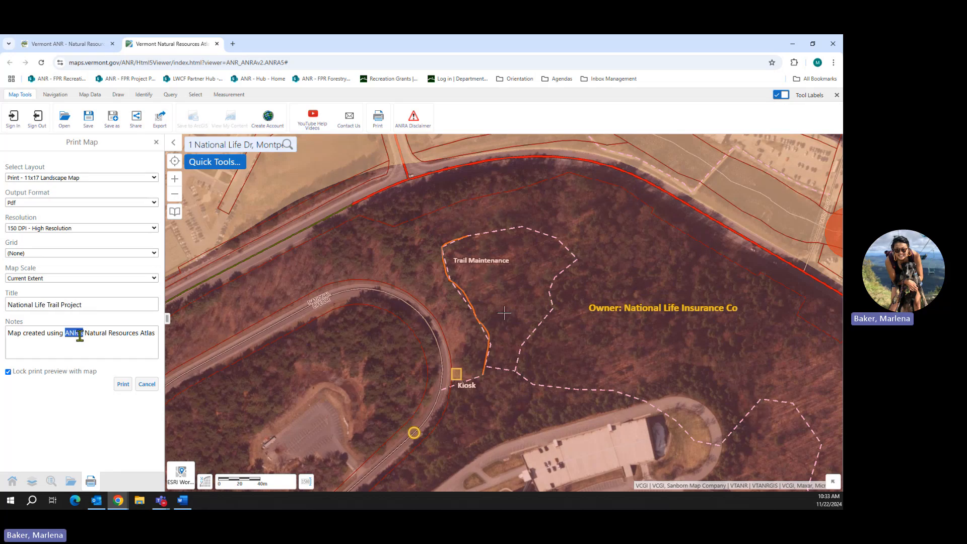
{"action": "left_click", "coordinate": [73, 441]}
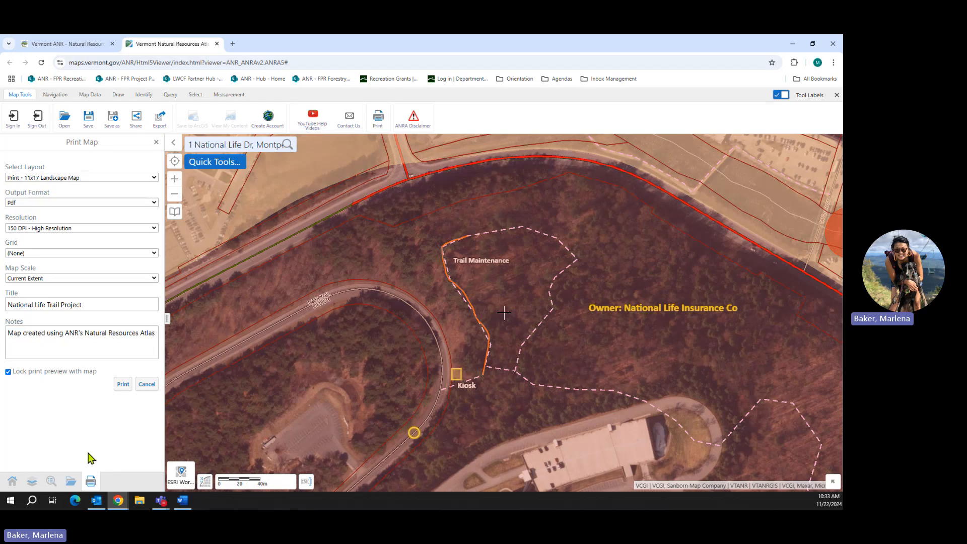
- Generate the printable project map and open the PDF file, and switch to Word
{"action": "left_click", "coordinate": [125, 384]}
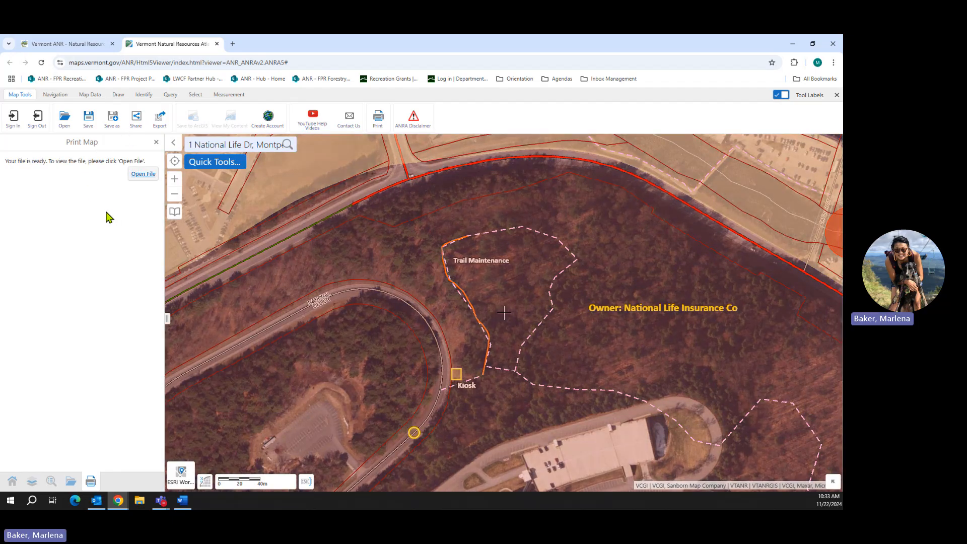
{"action": "left_click", "coordinate": [144, 174]}
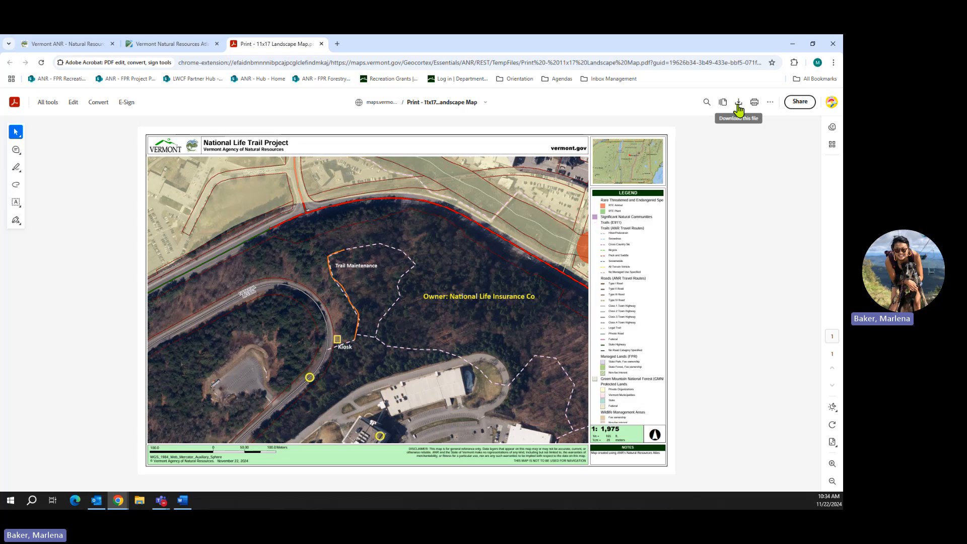
{"action": "key", "text": "alt+Tab"}
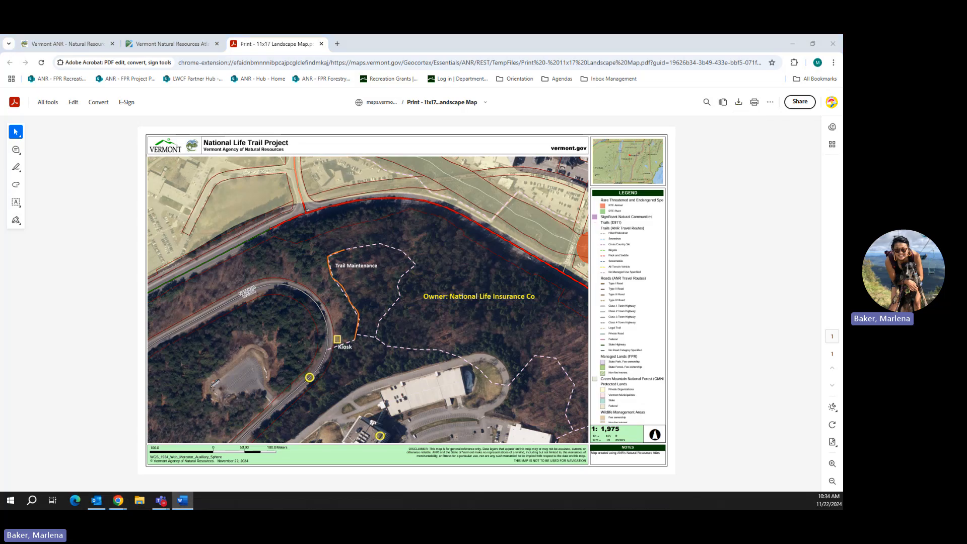